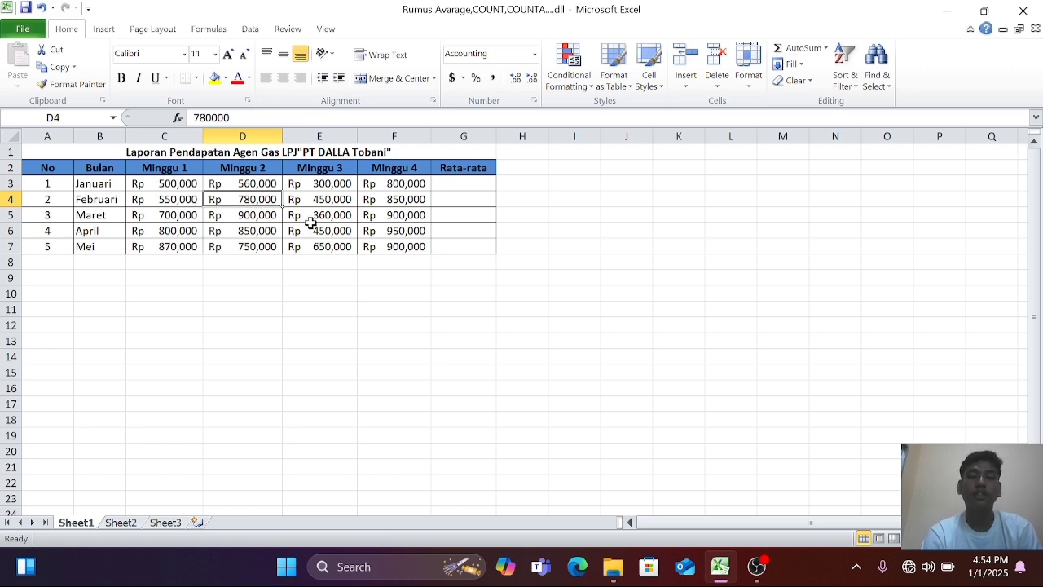
Calculate Januari's average income in G3 with an AVERAGE formula over C3:F3.
click(454, 181)
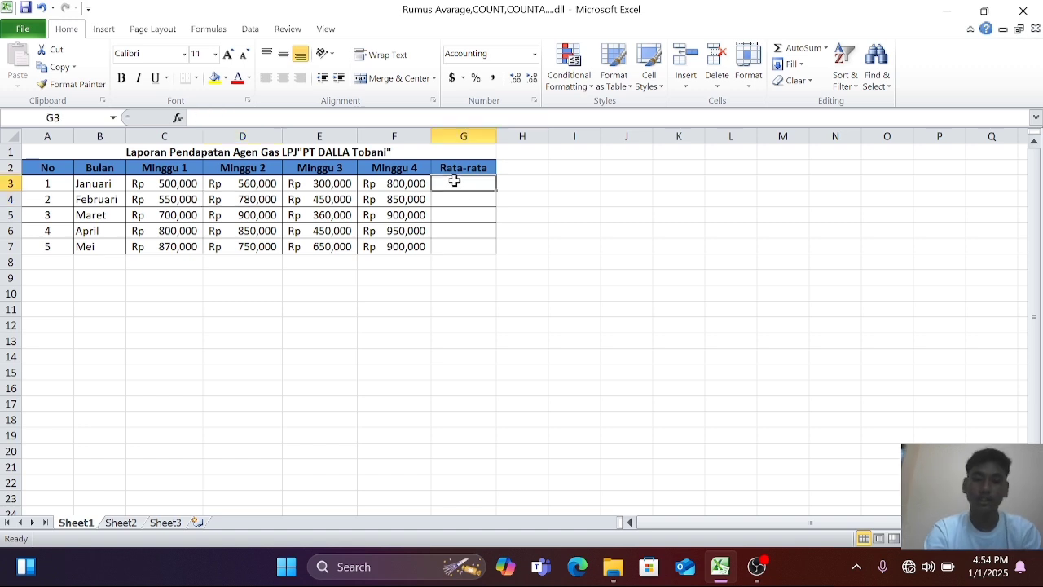
text(=ava)
key(BackSpace)
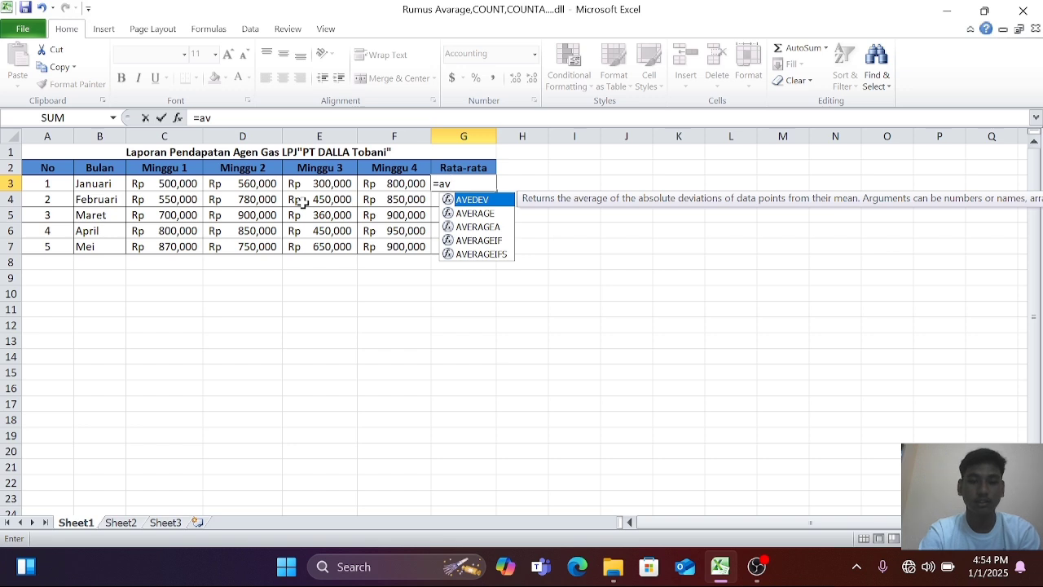
double_click(481, 214)
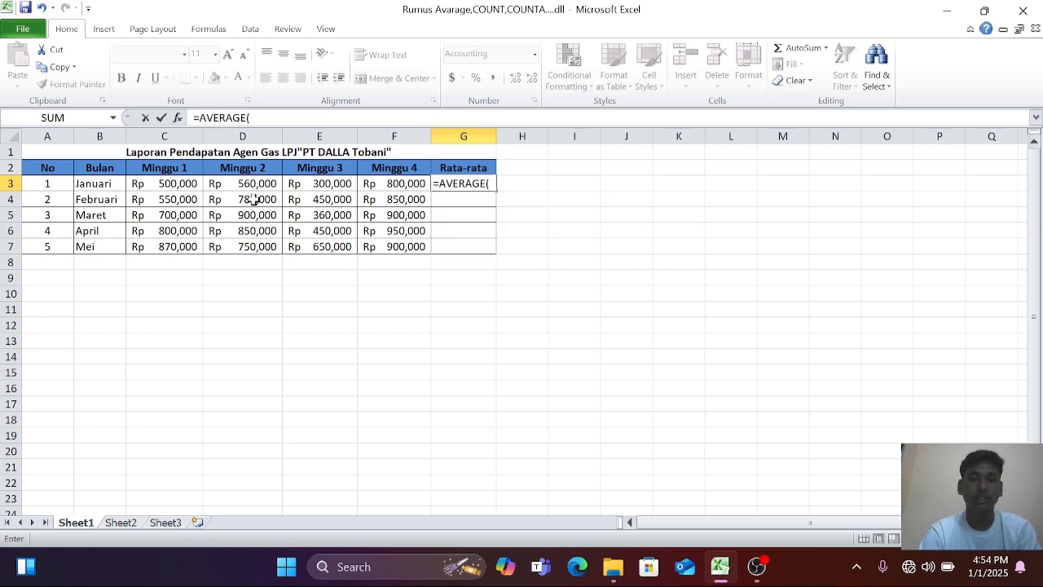
drag(171, 184, 399, 186)
key(Return)
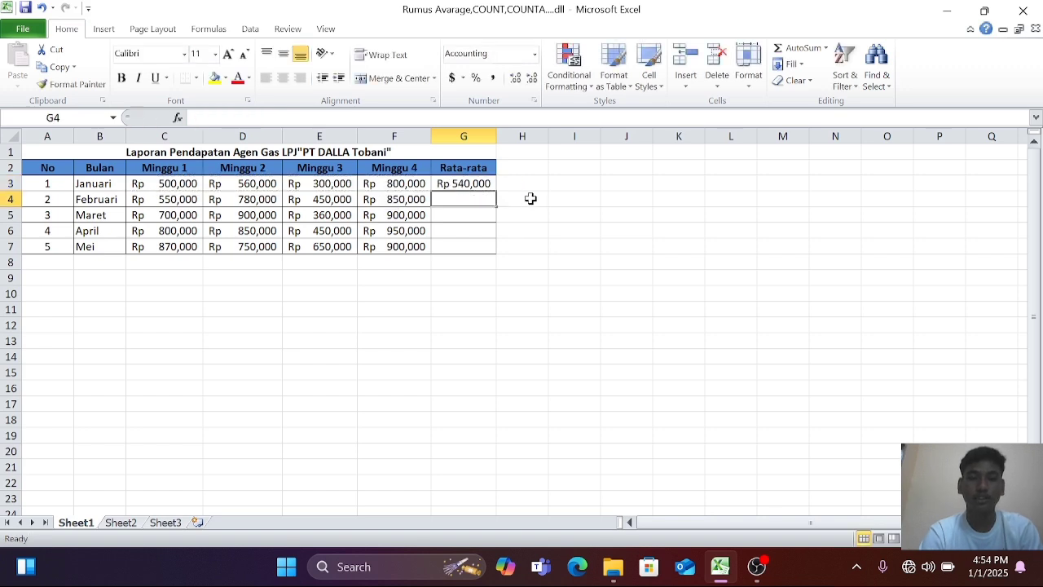
Fill the AVERAGE formula from G3 down to G7 to cover every month in the Rata-rata column.
click(479, 184)
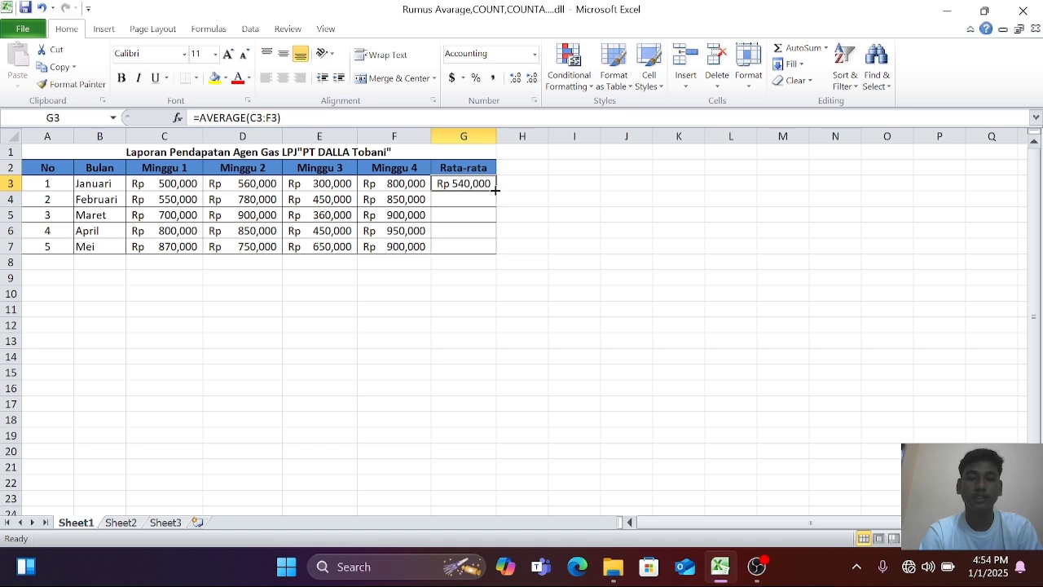
drag(495, 192, 487, 248)
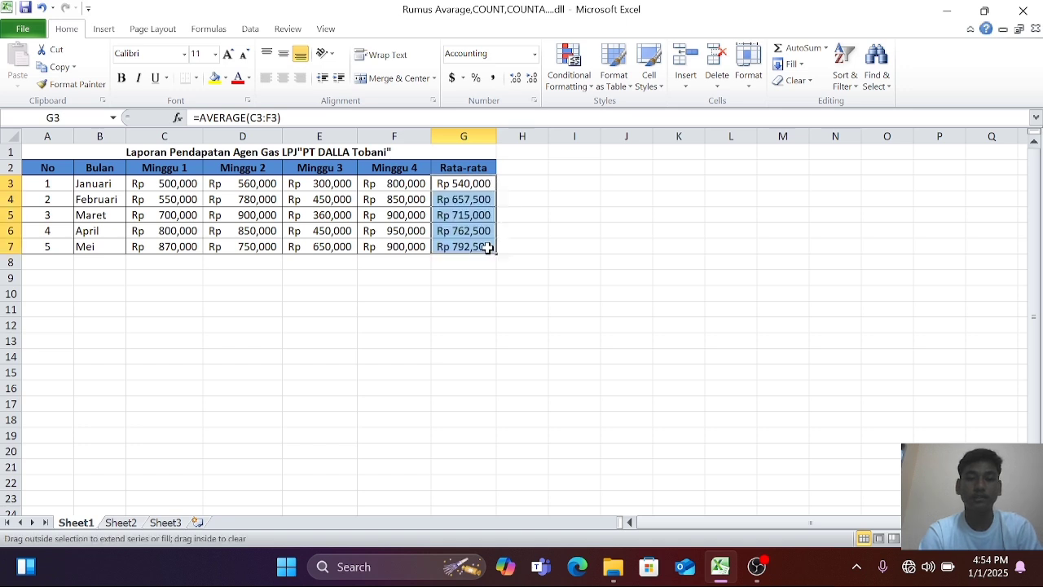
click(579, 302)
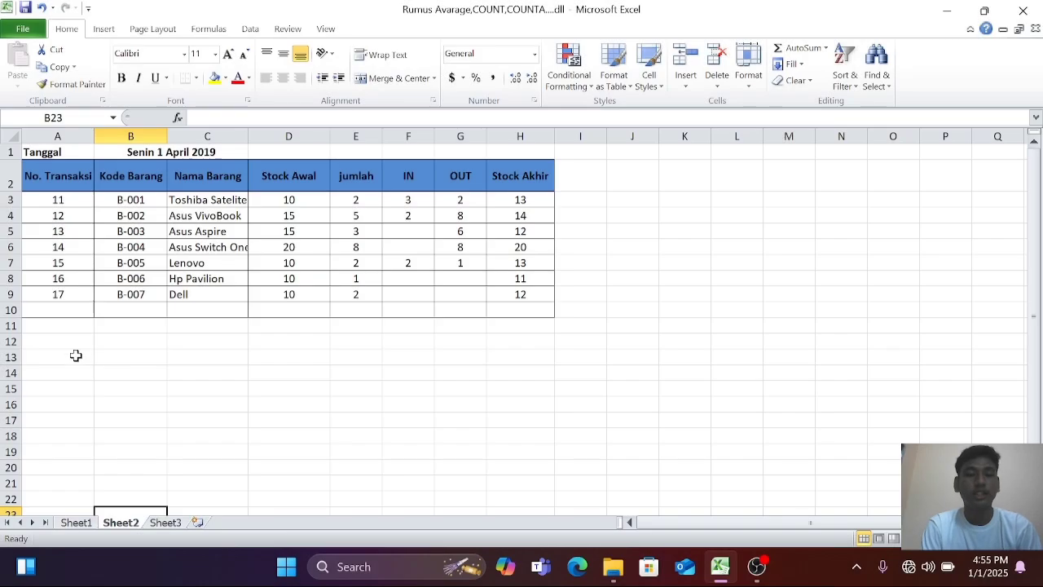
On Sheet2, count the numeric transaction entries with a COUNT formula over A3:A9 in cell A10.
click(65, 310)
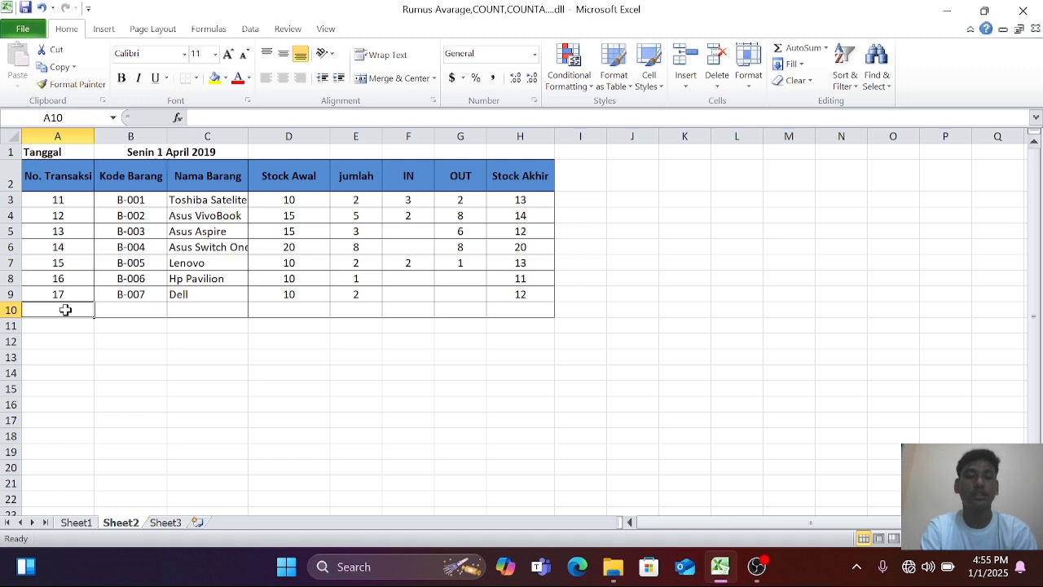
text(=)
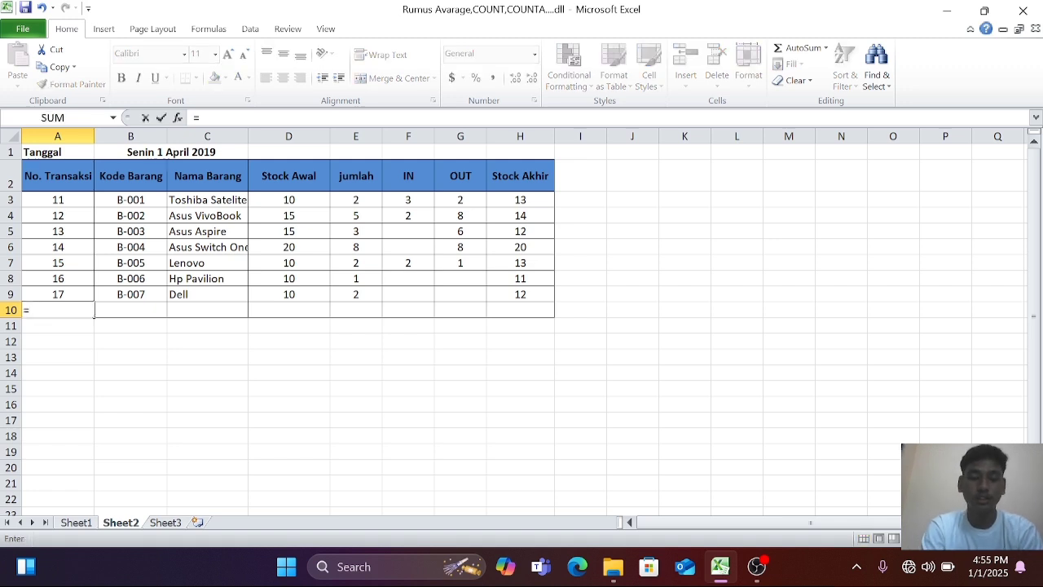
text(cou)
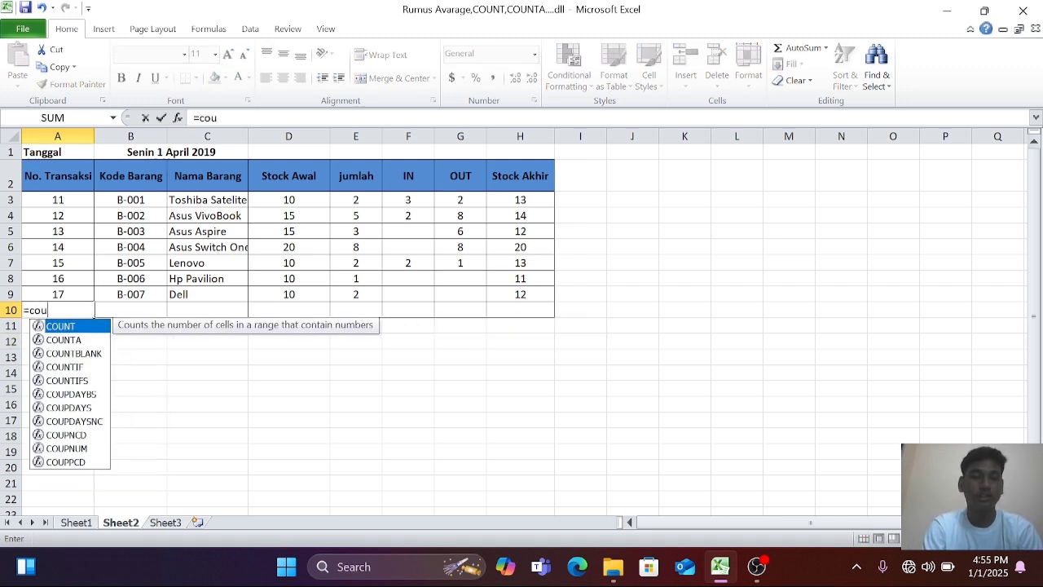
double_click(60, 326)
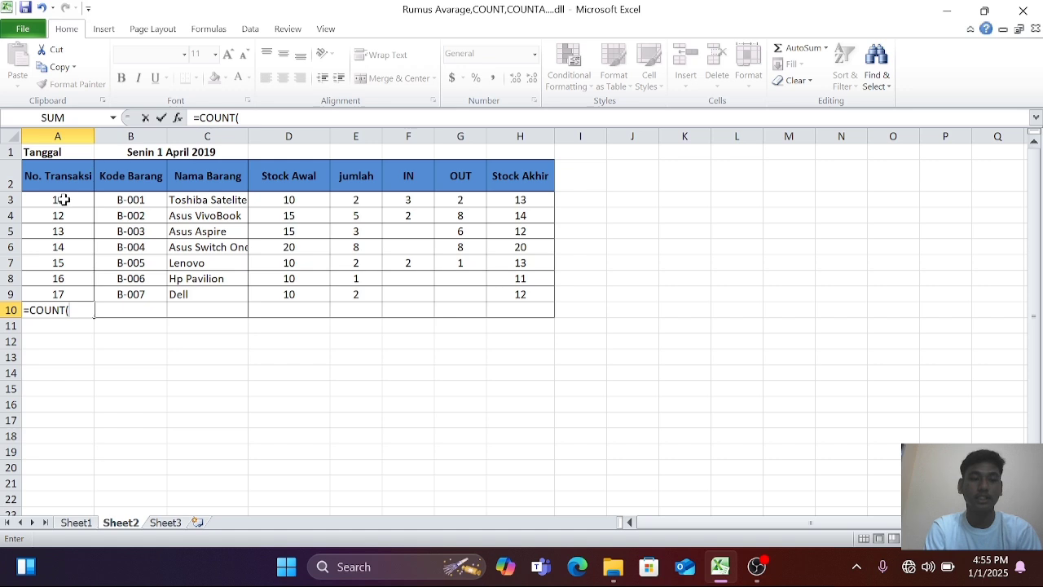
drag(63, 200, 63, 287)
key(Return)
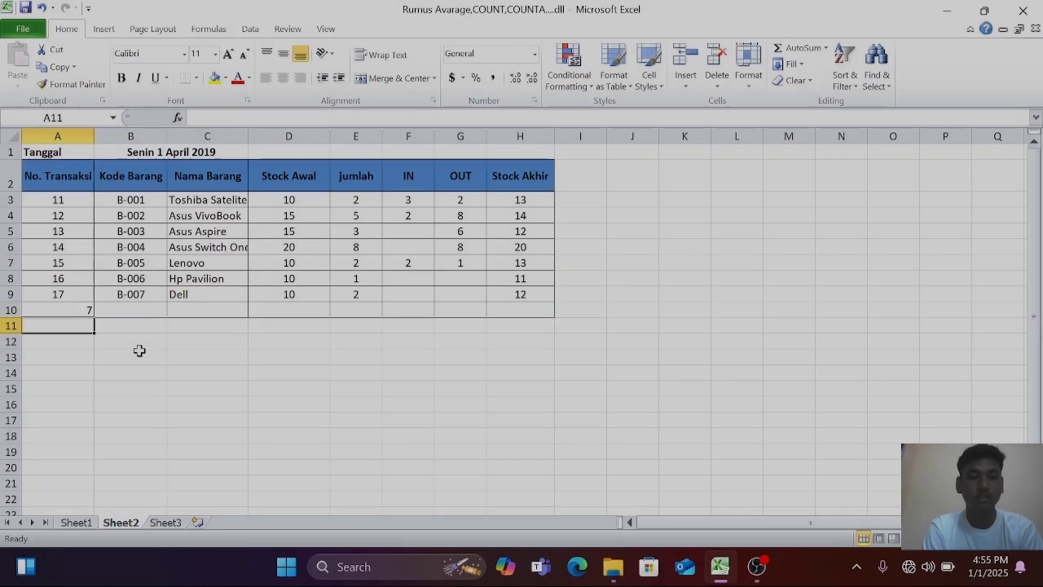
Count the filled Nama Barang entries with a COUNTA formula over C3:C9 in cell C10.
click(210, 308)
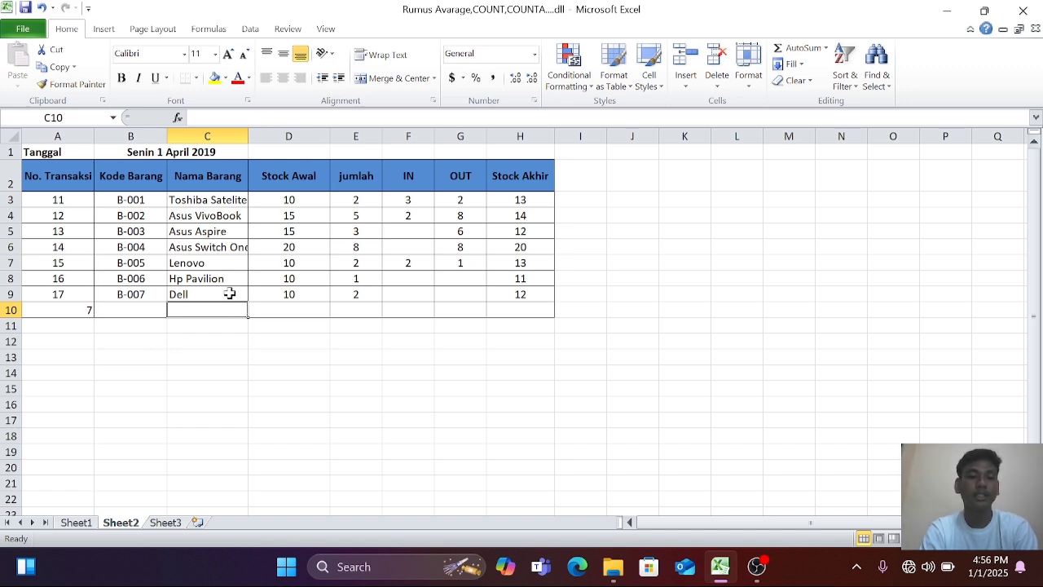
text(=)
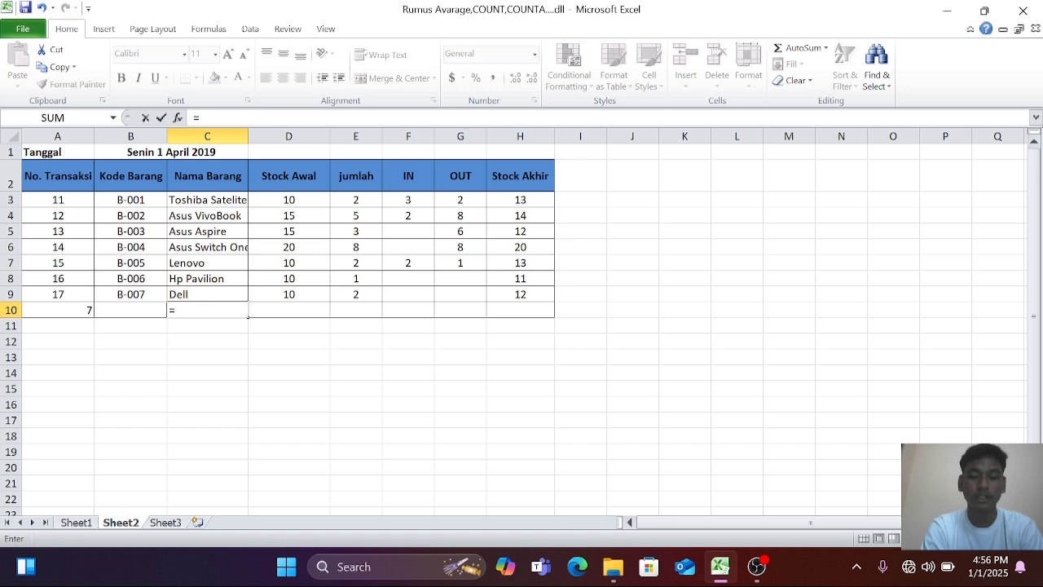
text(coun)
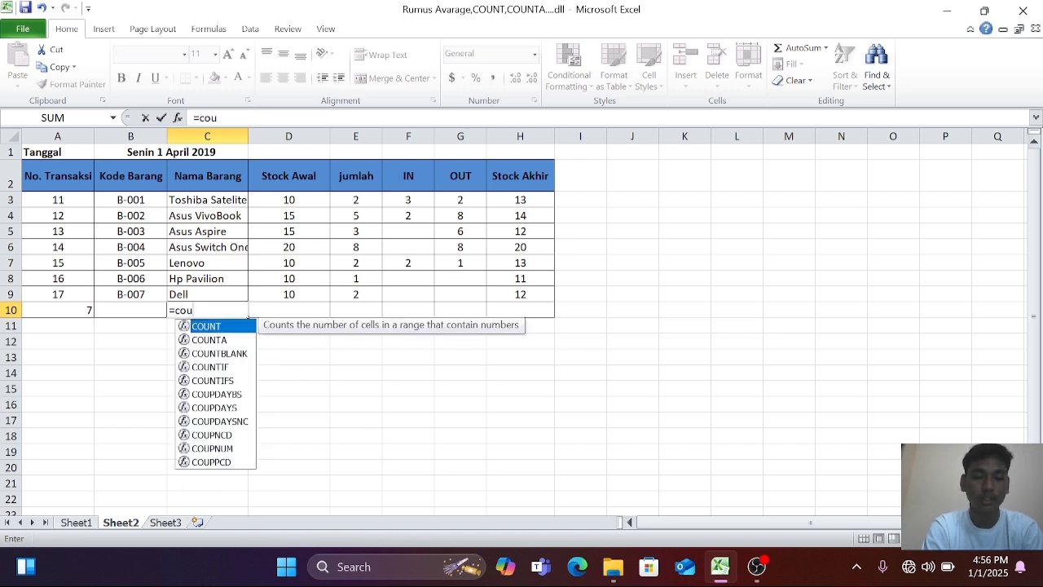
double_click(219, 340)
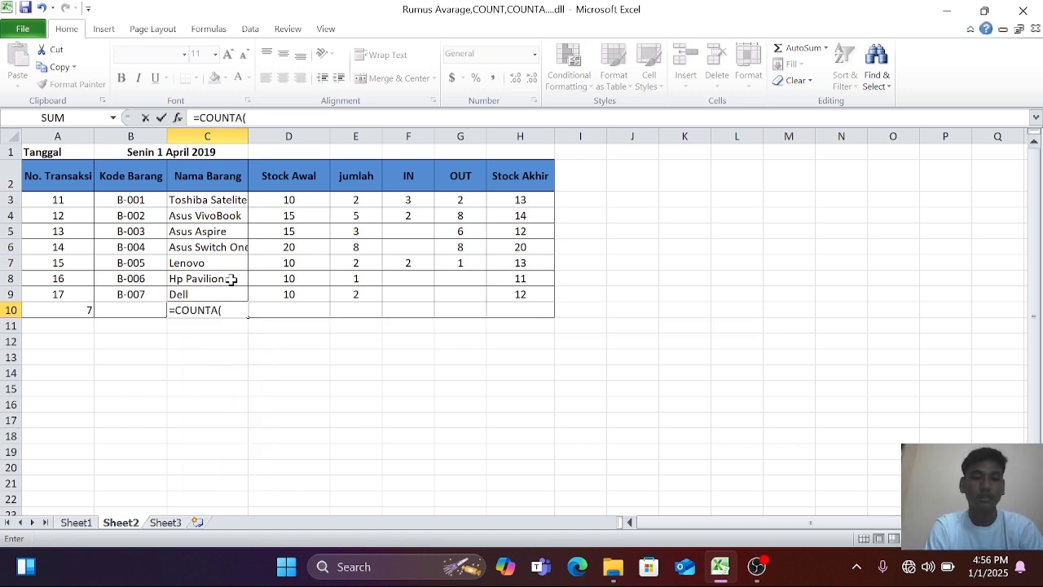
drag(207, 200, 203, 290)
key(Return)
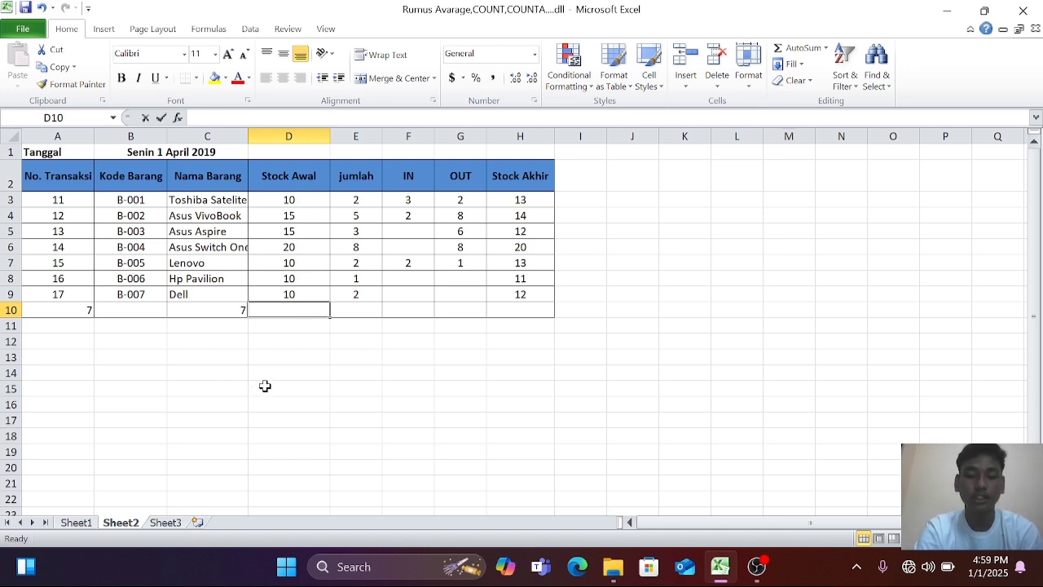
Count the Stock Awal values below 20 in D10 with a COUNTIF formula over D3:D9 using the criterion "<20".
text(=coui)
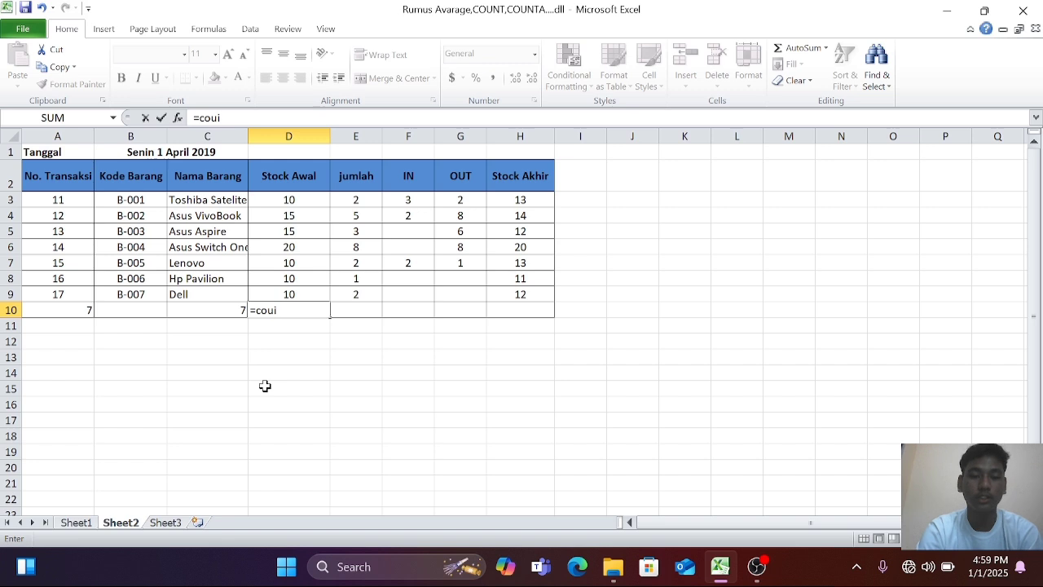
key(BackSpace)
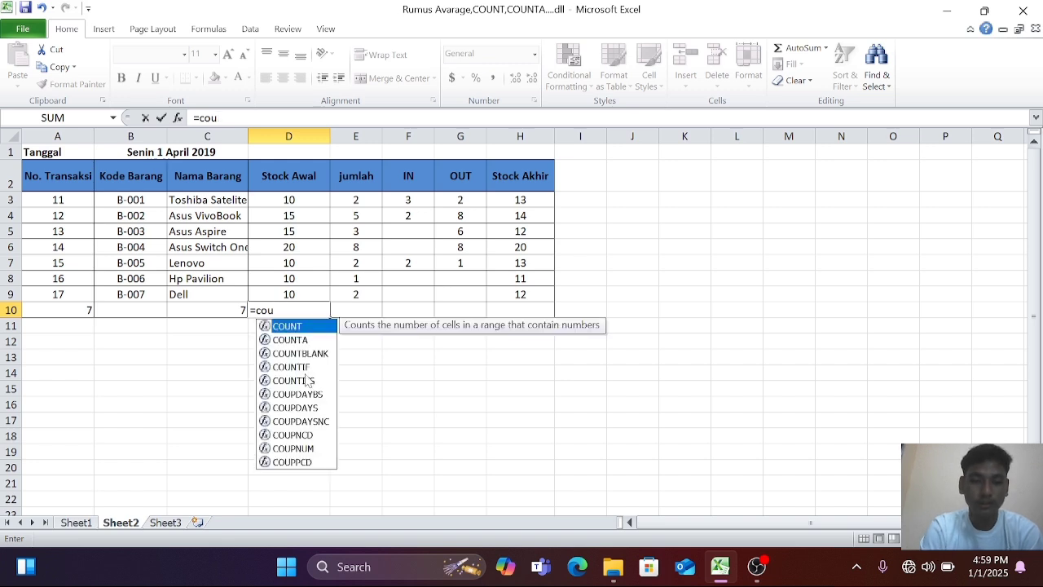
double_click(298, 367)
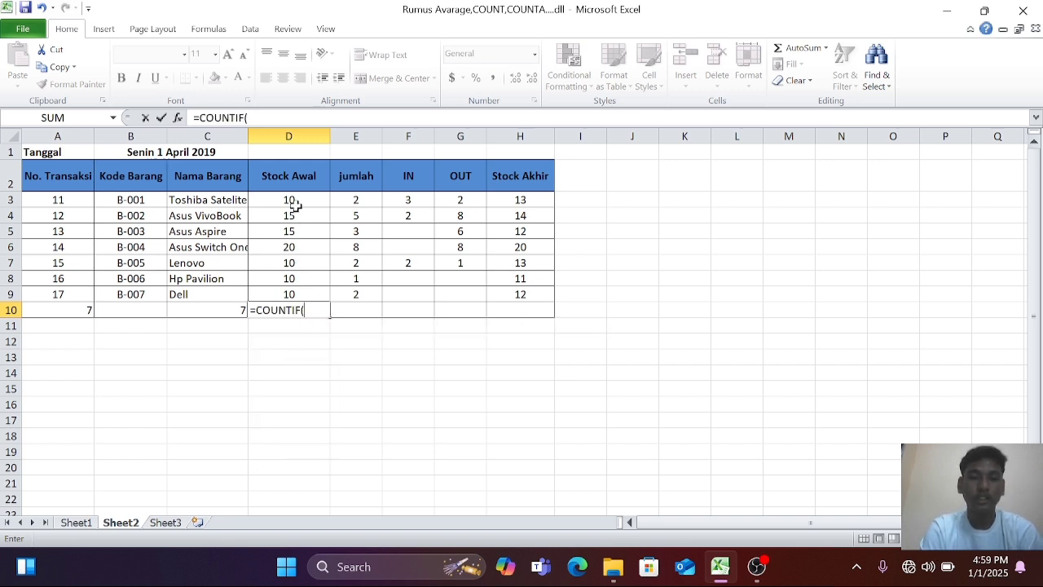
drag(265, 201, 278, 295)
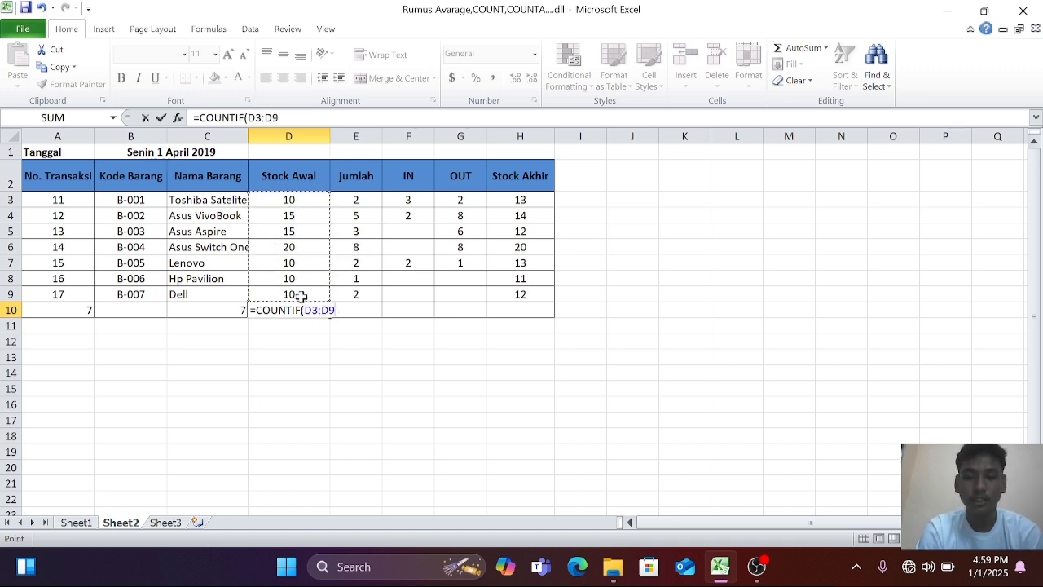
text(,)
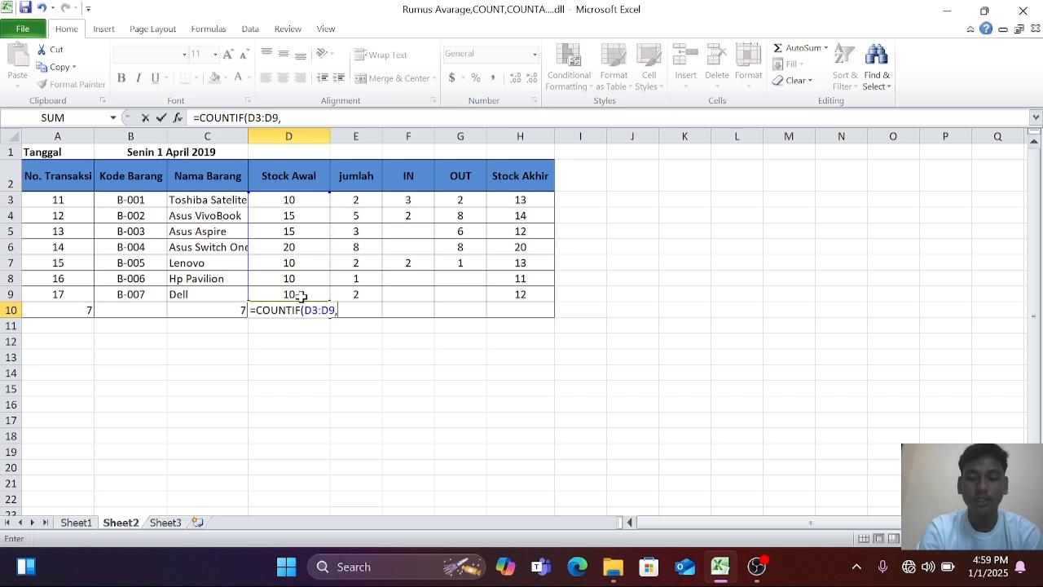
text(")
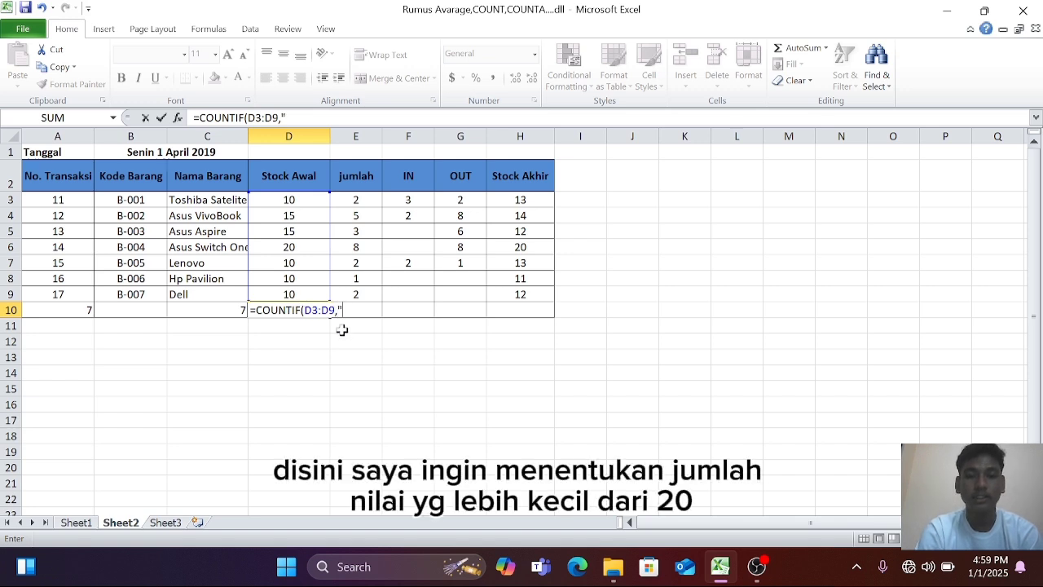
text(<)
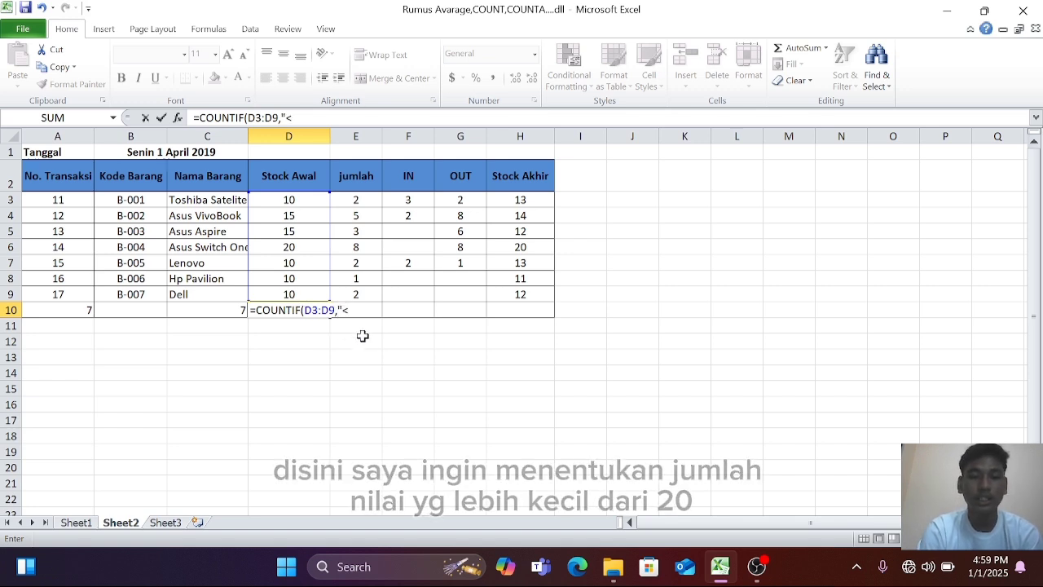
text(20)
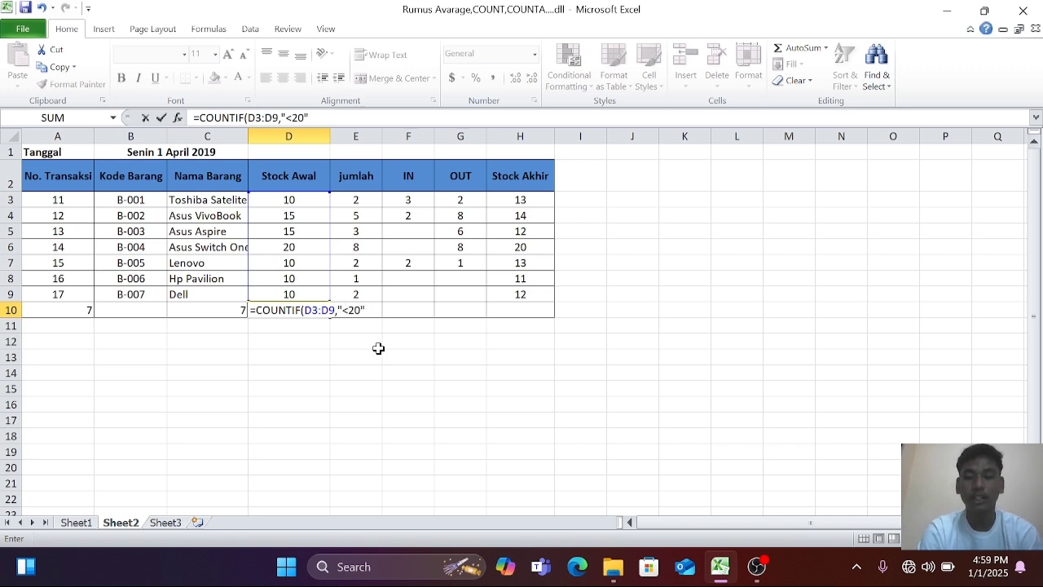
text(")
key(Return)
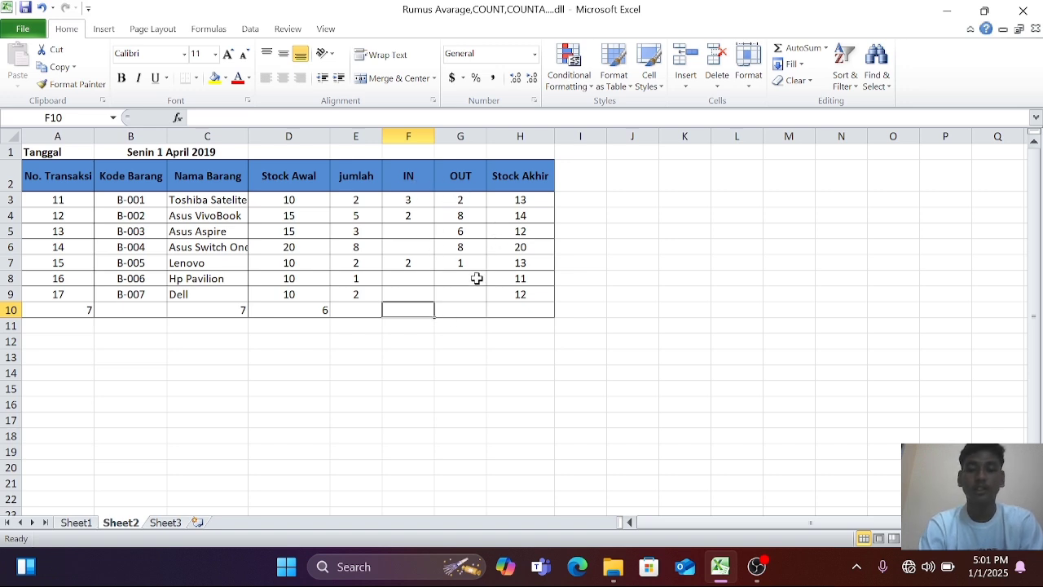
Count the empty cells in the IN column with a COUNTBLANK formula over F3:F9 in cell F10.
text(=cou)
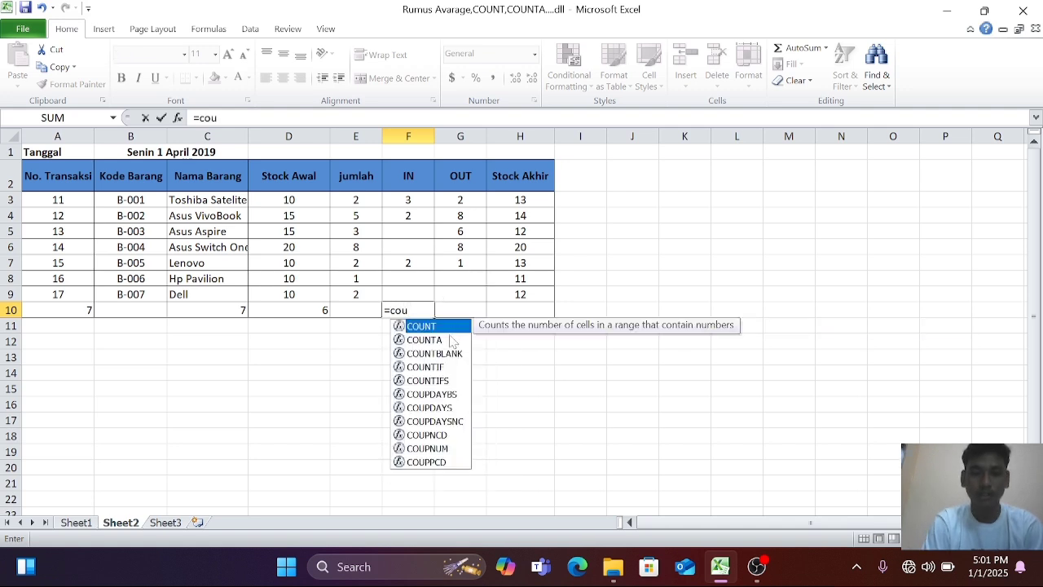
double_click(444, 353)
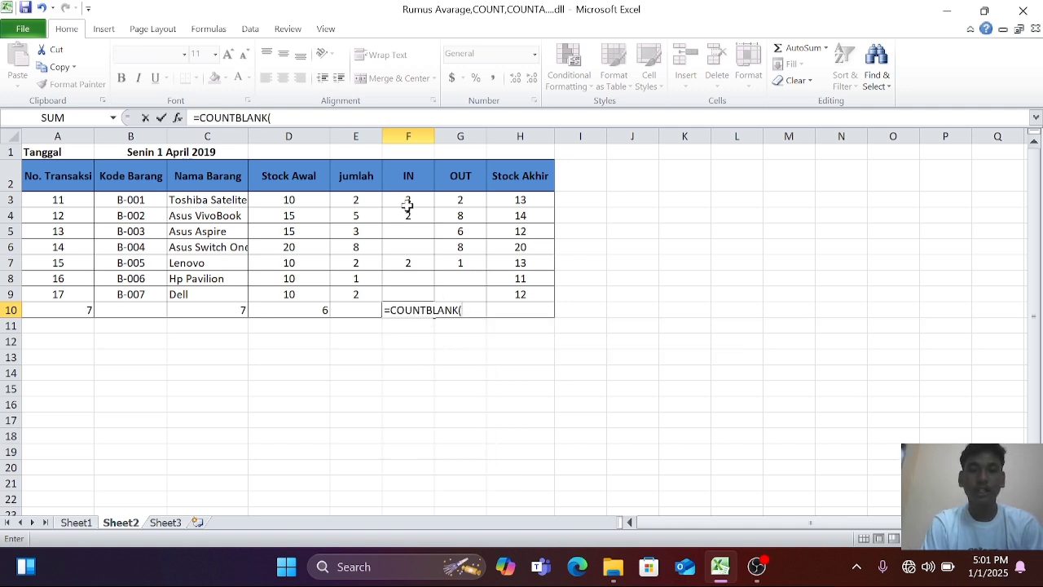
drag(407, 200, 412, 294)
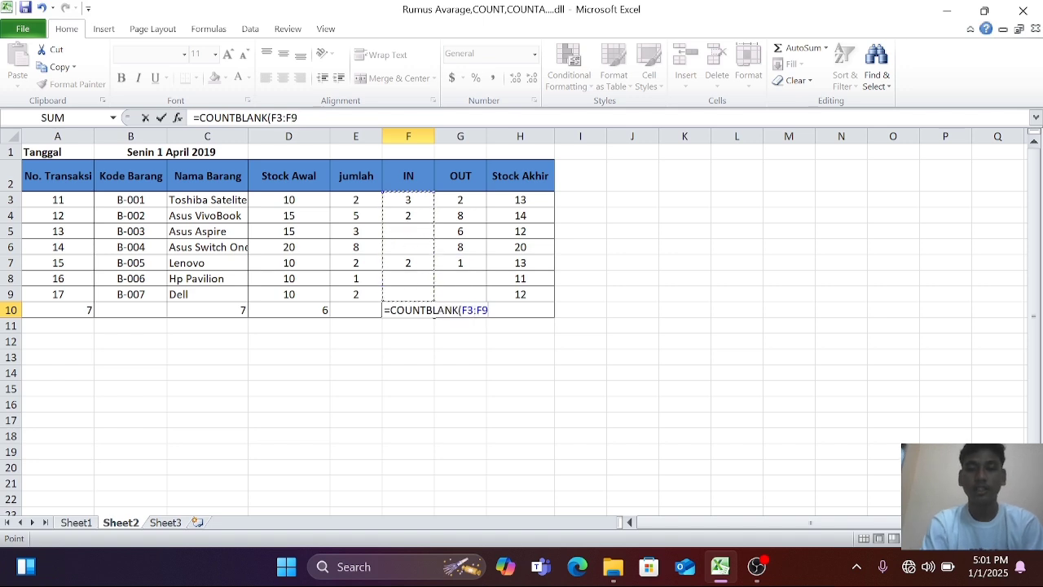
key(Return)
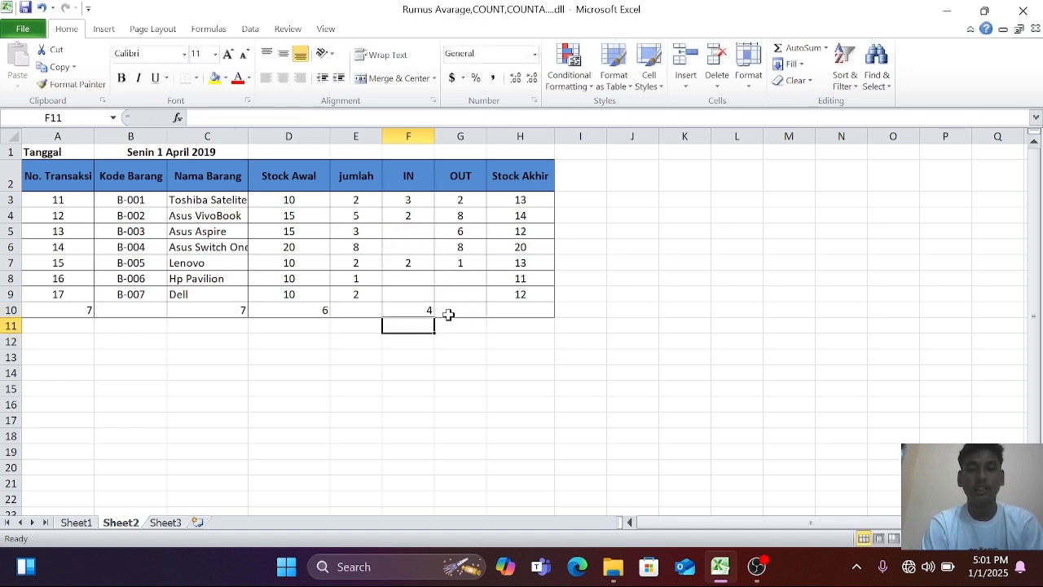
Count the empty cells in the OUT column with a COUNTBLANK formula over G3:G9 in cell G10.
click(454, 310)
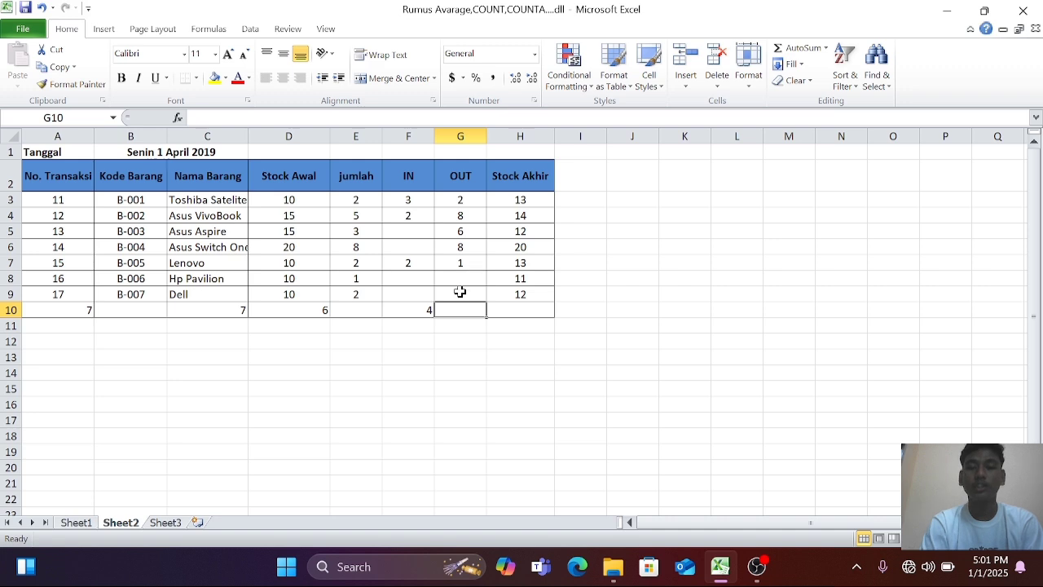
text(=cou)
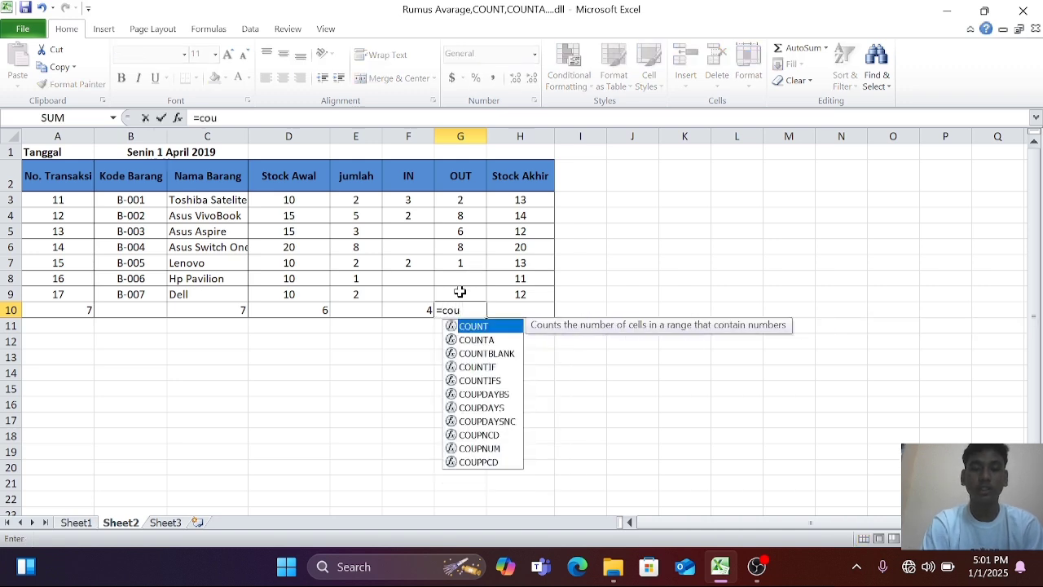
double_click(505, 353)
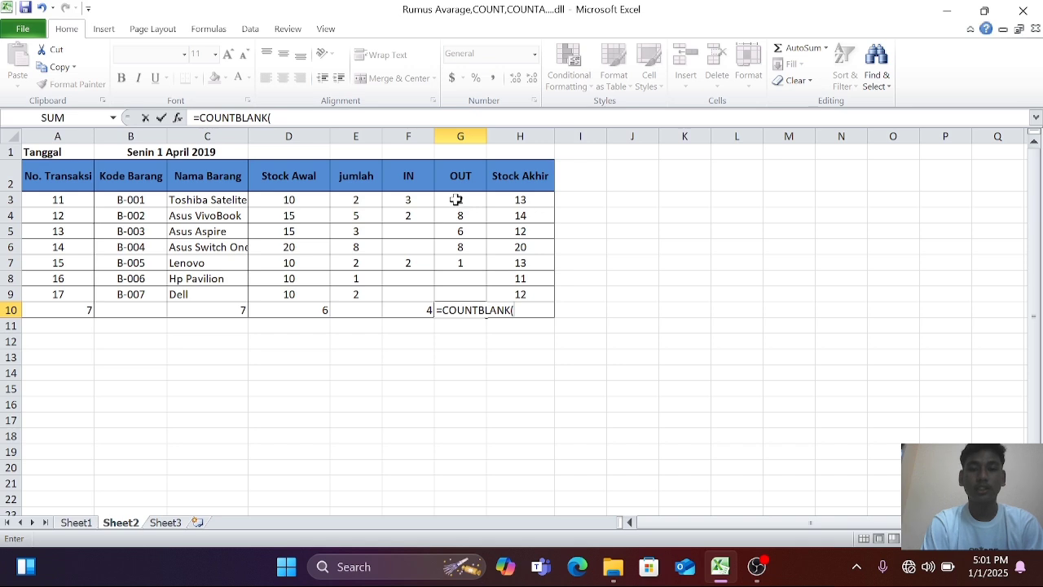
drag(456, 200, 458, 298)
key(Return)
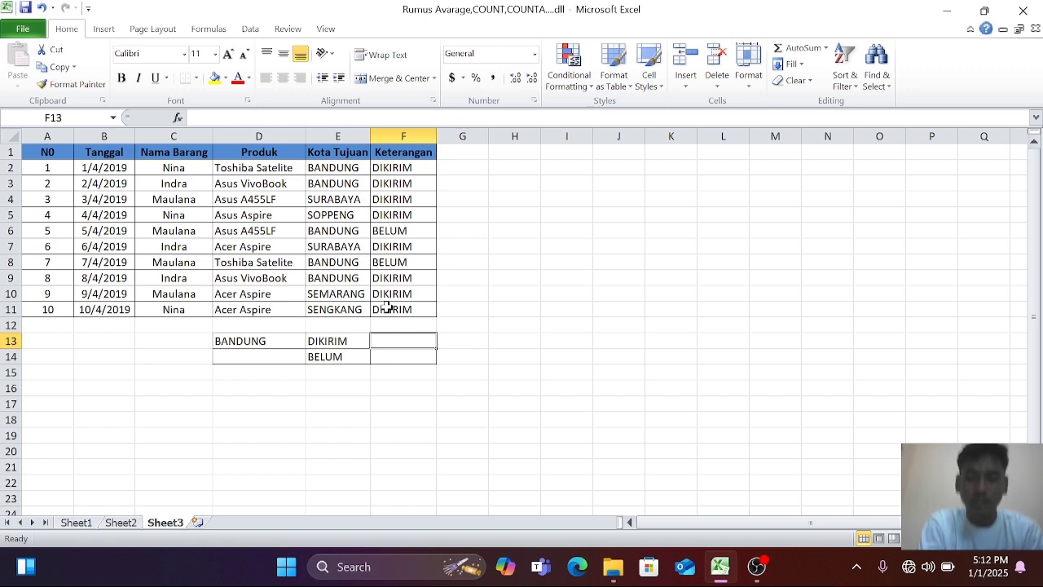
Count the delivered Bandung shipments in F13 with a COUNTIFS formula using E2:E11 with "BANDUNG" and F2:F11 with "DIKIRIM".
text(=coun)
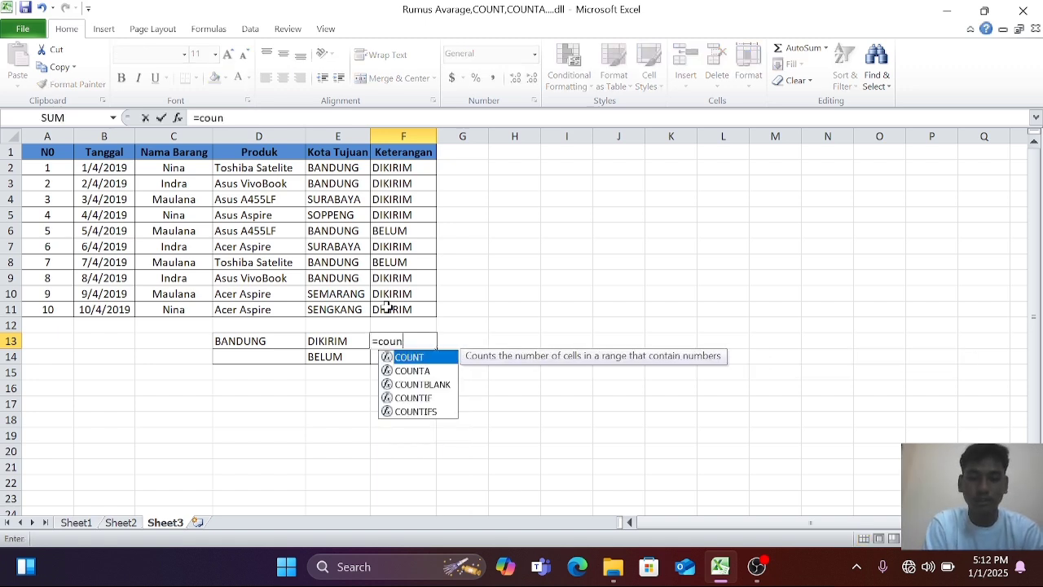
double_click(417, 410)
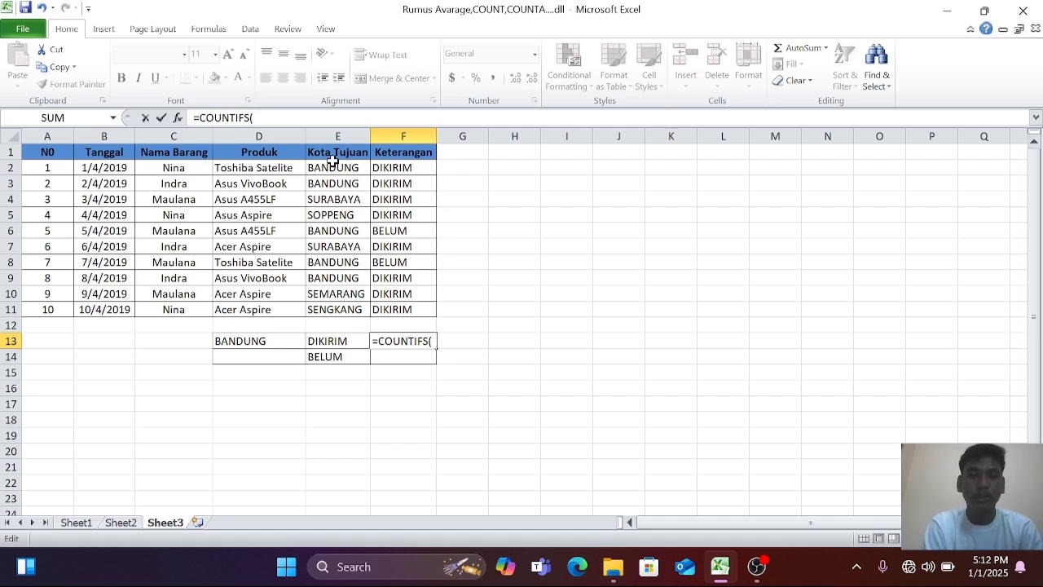
drag(336, 167, 335, 308)
text(")
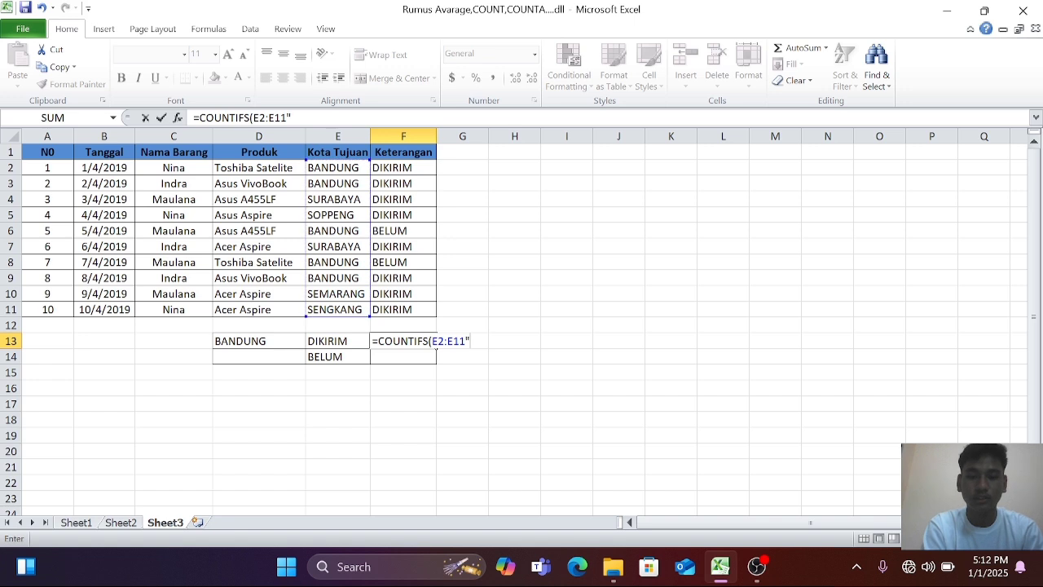
text(BANDU)
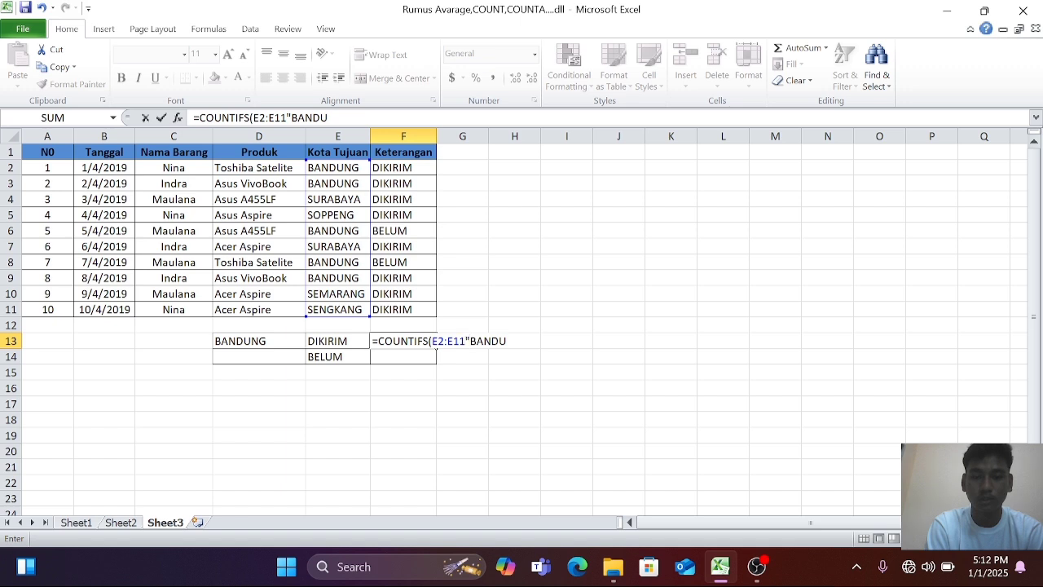
text(,)
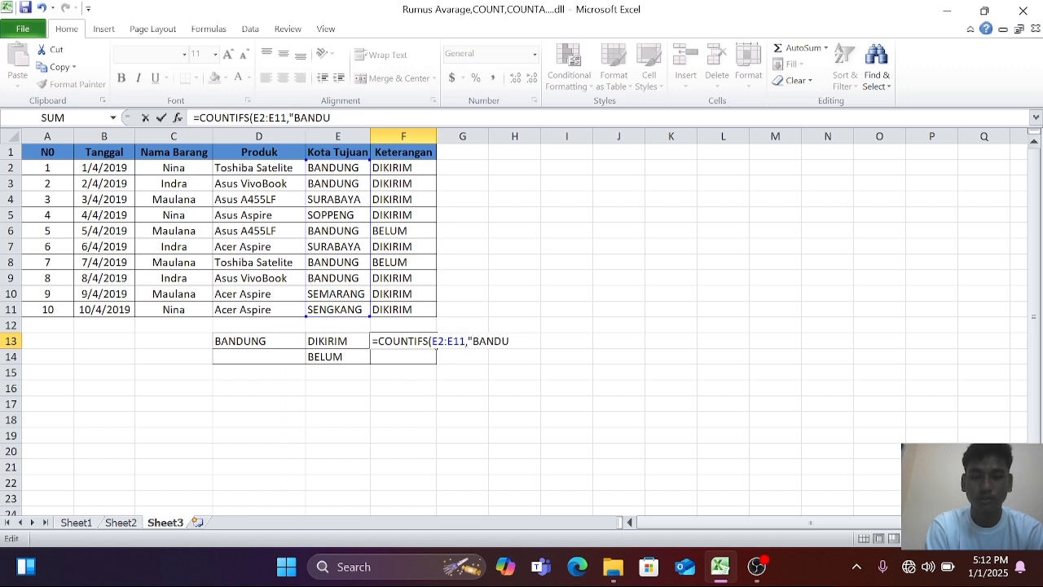
text(NG)
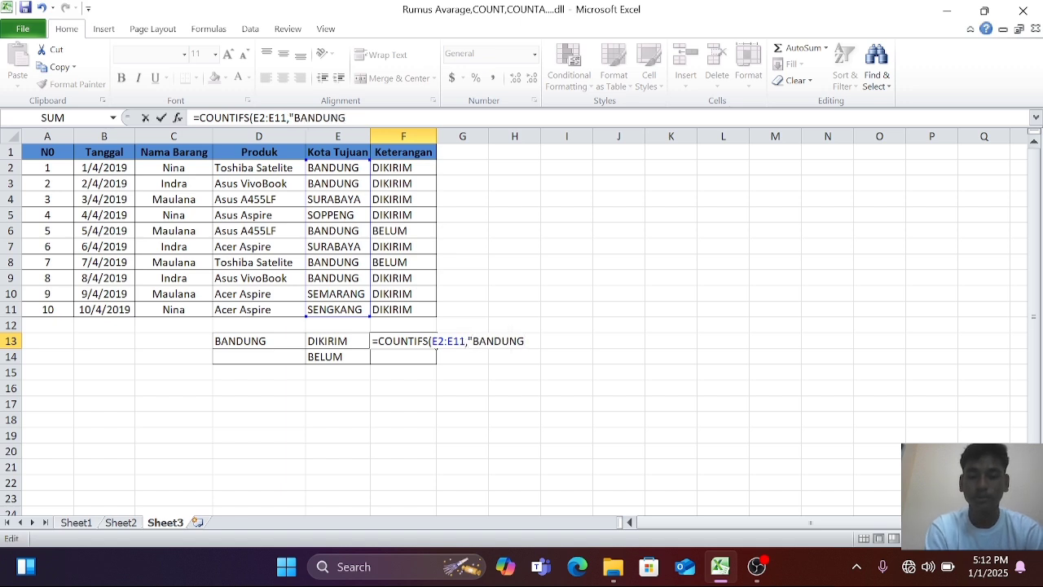
text(",)
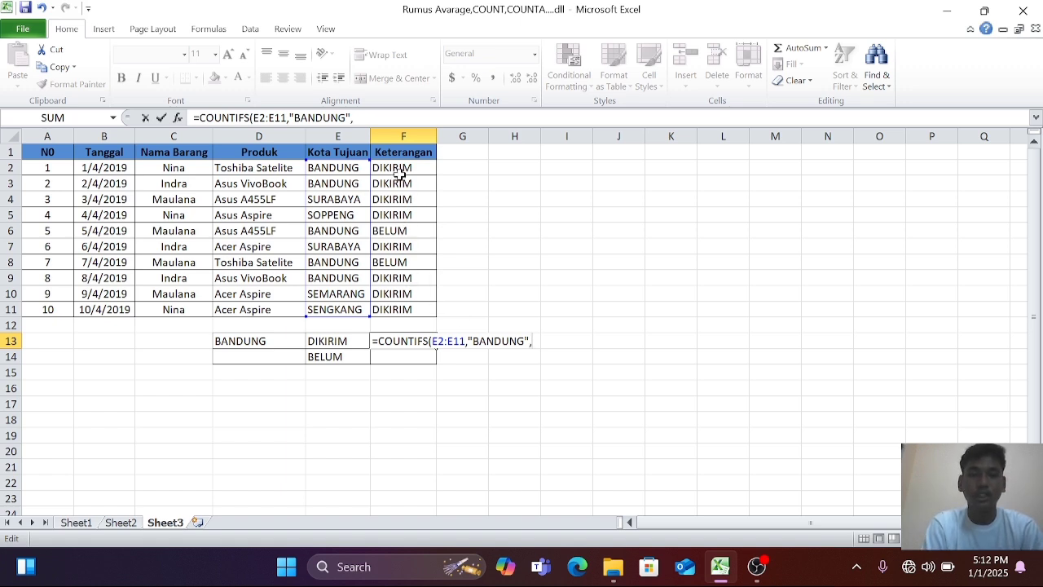
drag(399, 167, 405, 315)
text(<)
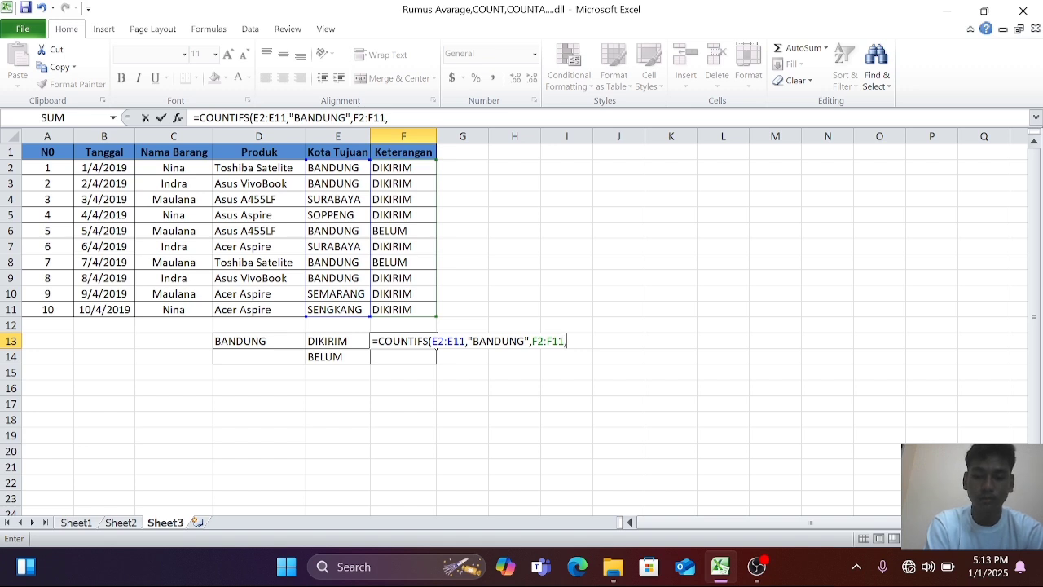
text(DIKIRIM)
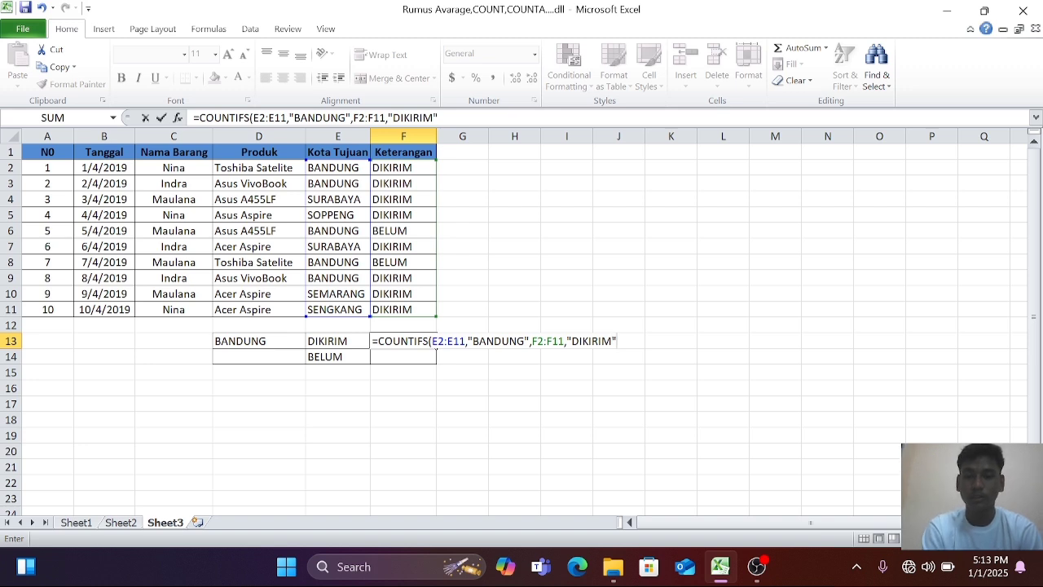
key(Return)
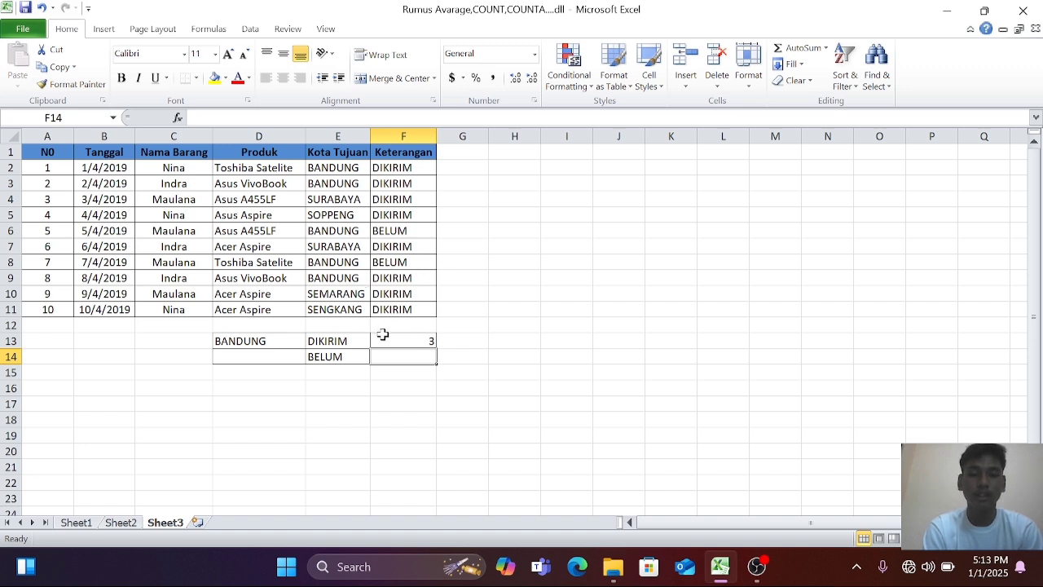
drag(382, 339, 399, 365)
click(448, 366)
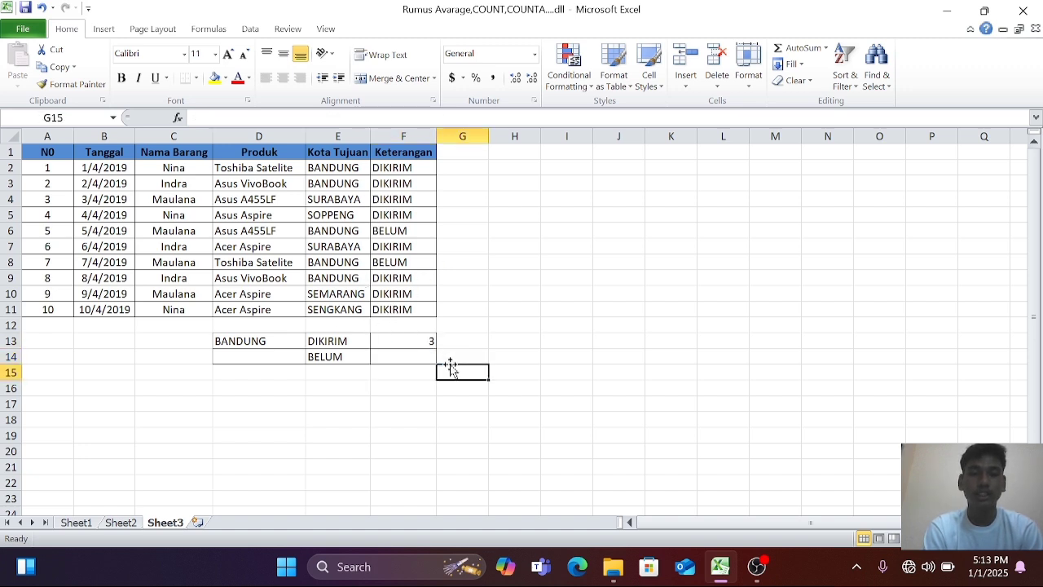
Count the undelivered Bandung shipments in F14 with a COUNTIFS formula using E2:E11 with "BANDUNG" and F2:F11 with "BELUM".
click(410, 357)
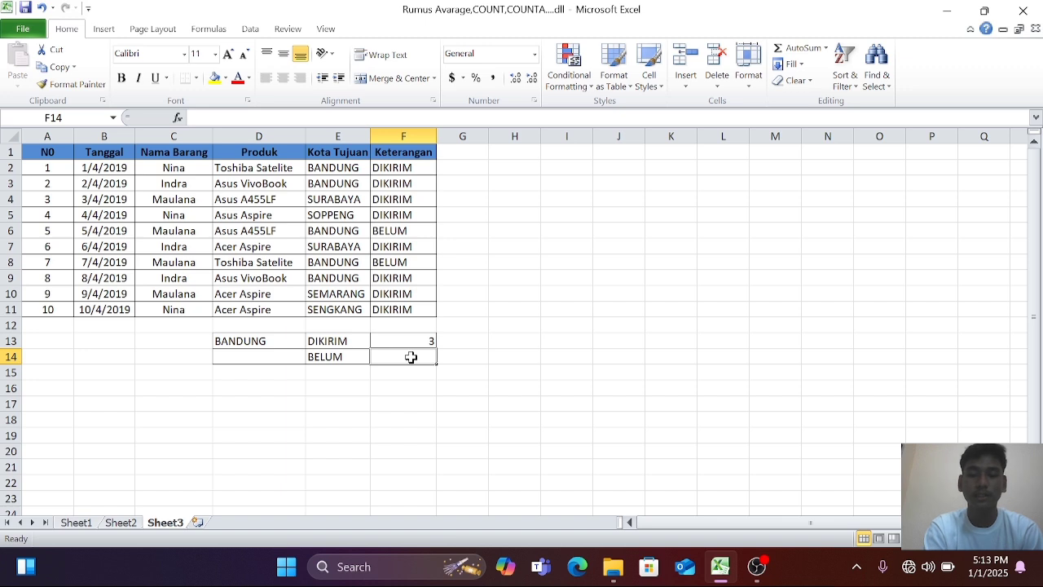
text(=coun)
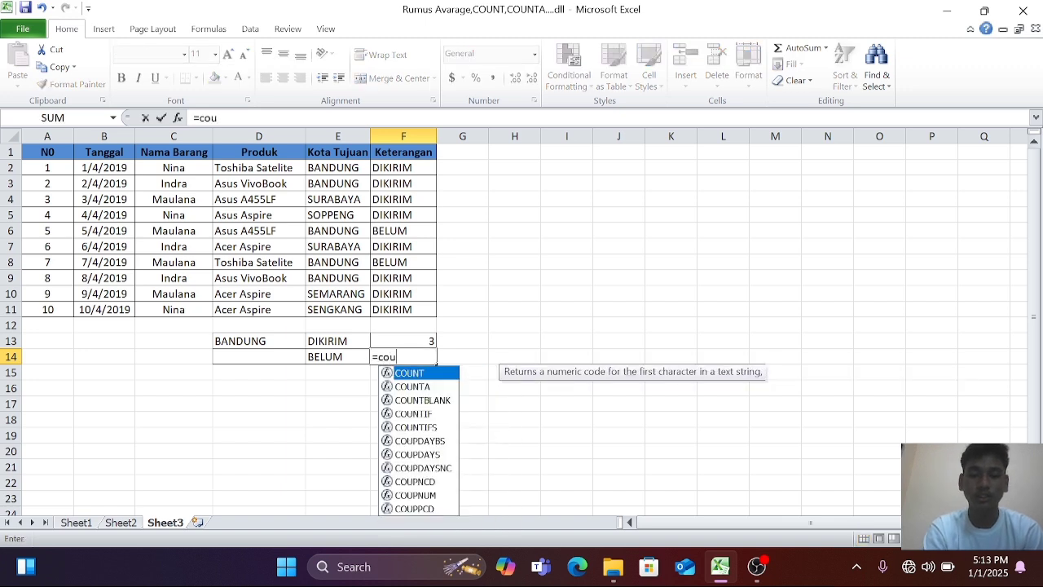
double_click(412, 428)
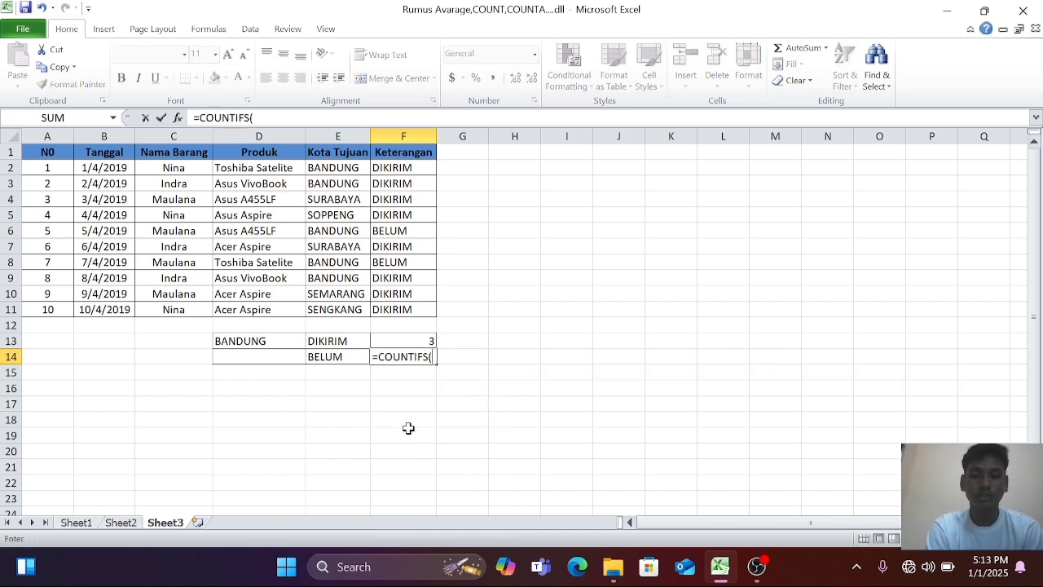
drag(346, 167, 349, 308)
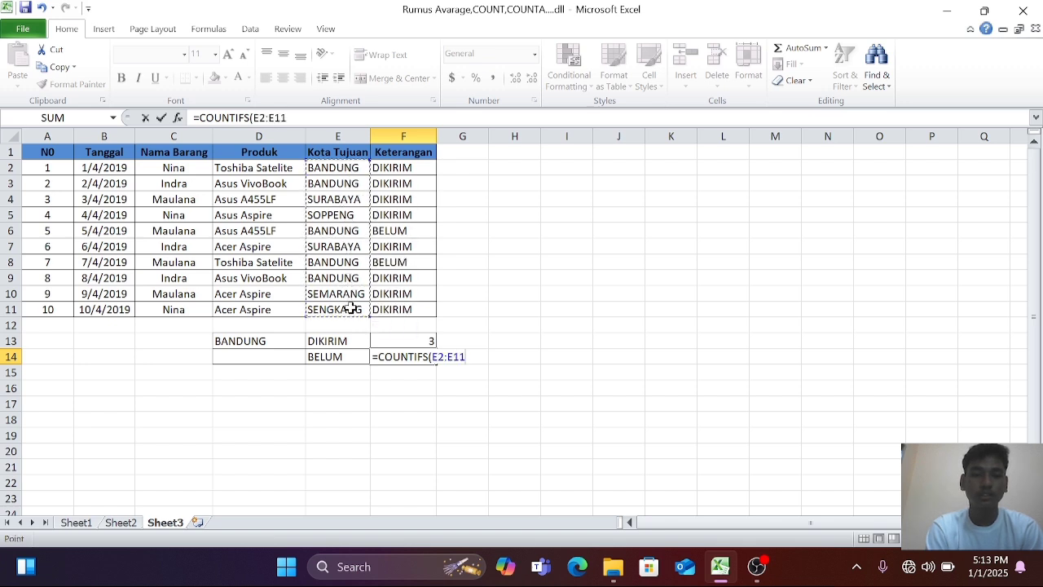
text(,)
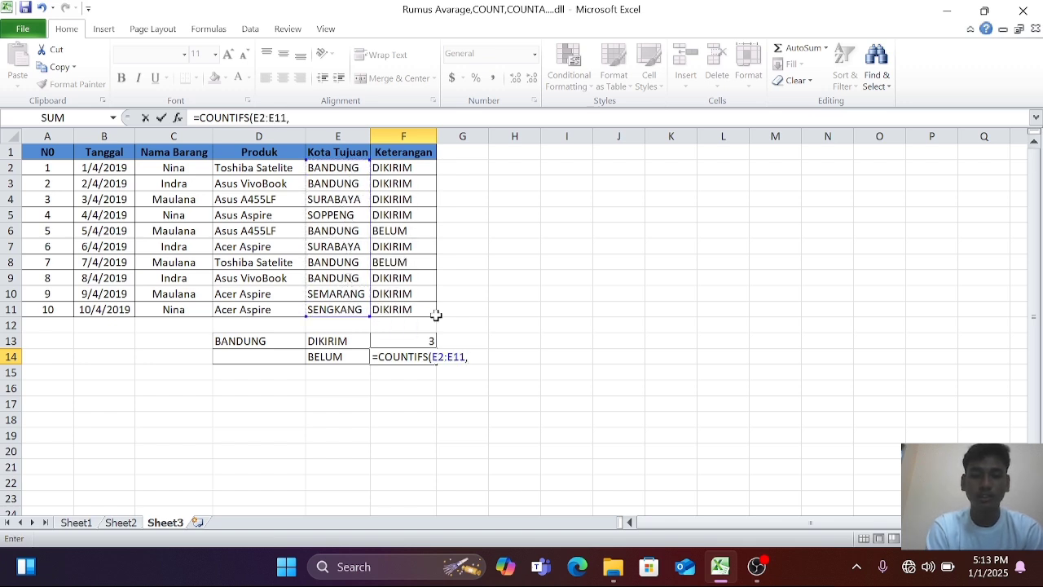
text("BANDUNG",)
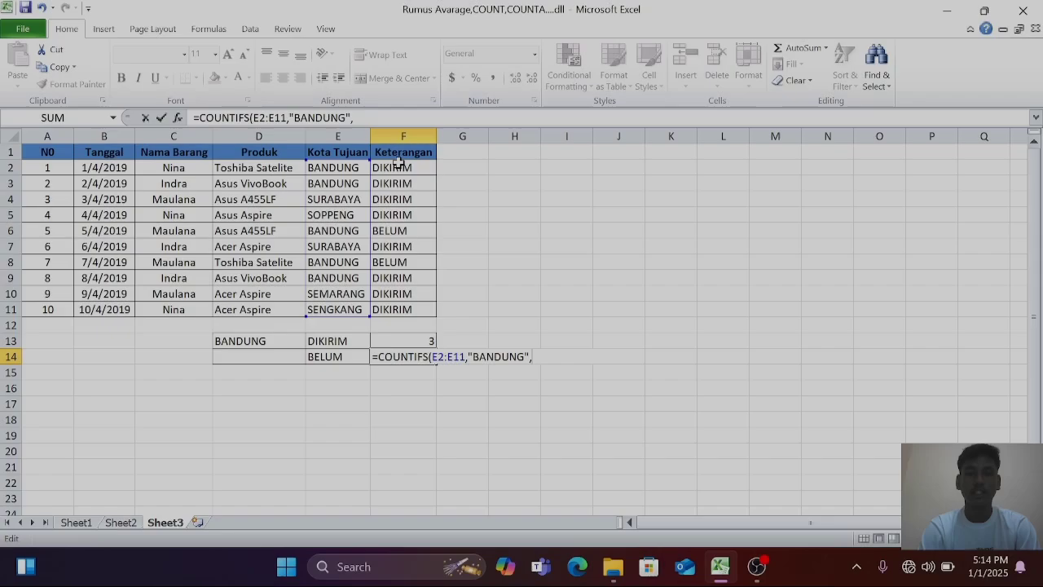
drag(403, 168, 400, 307)
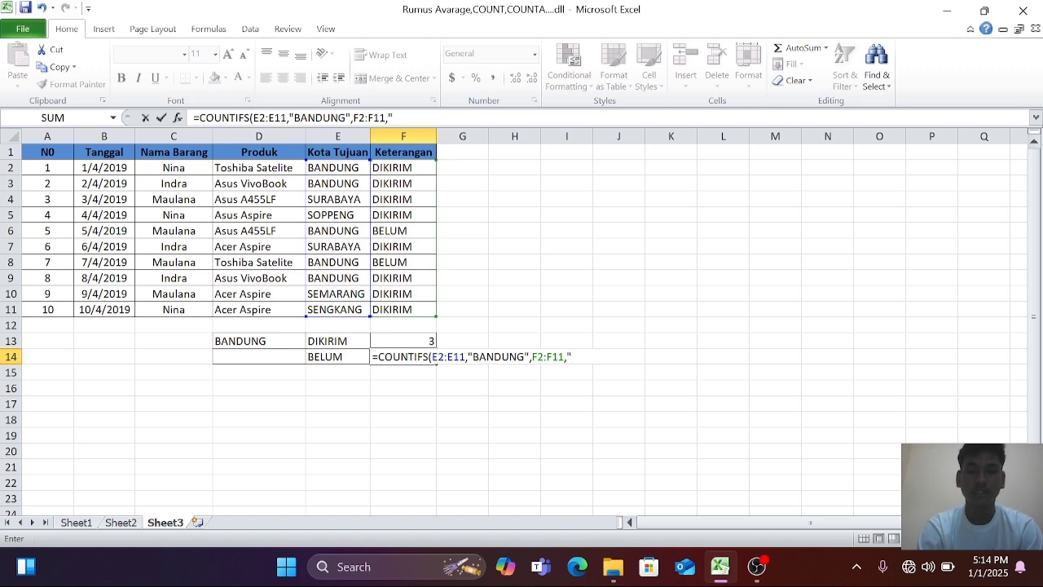
text(,"BELUM)
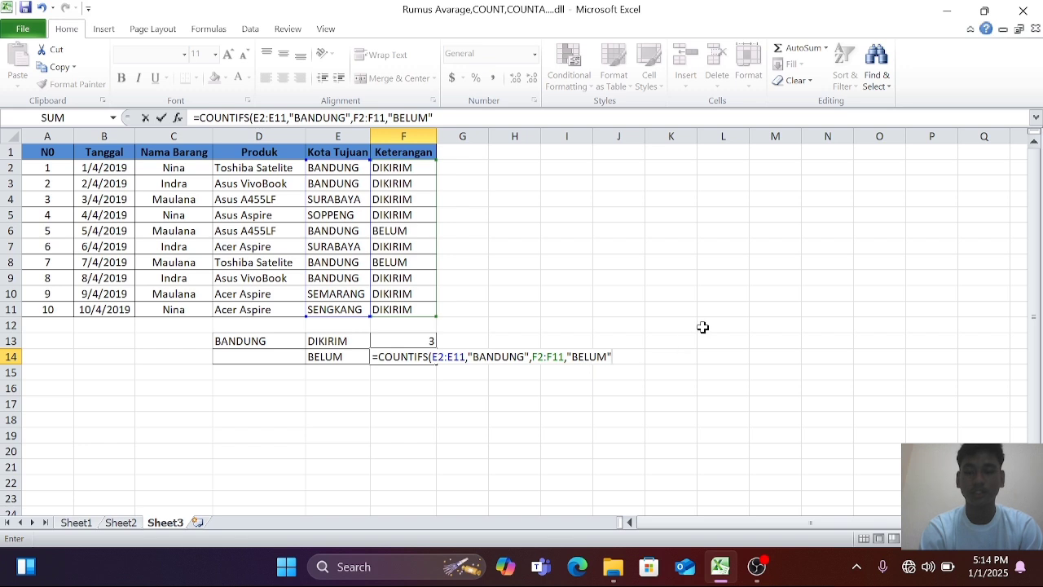
key(Return)
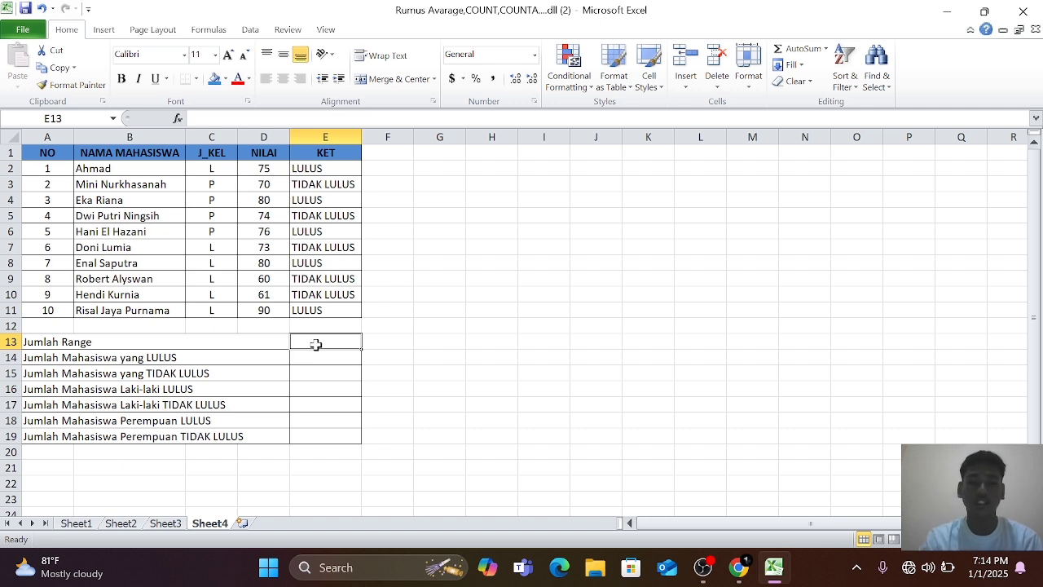
Calculate Jumlah Range in cell E13 with a COUNT formula over the NO column, A2:A11.
text(=COUN)
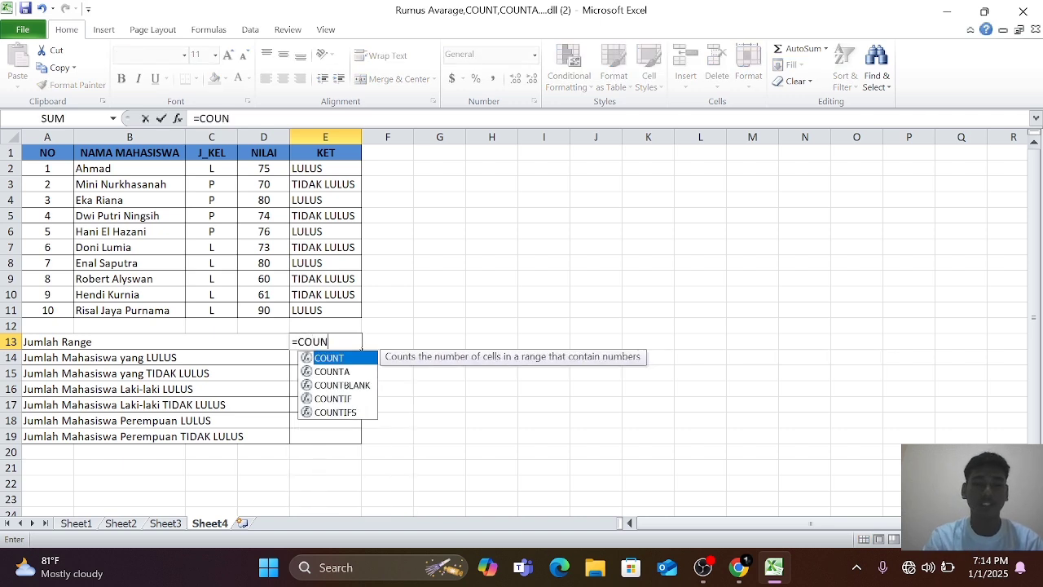
double_click(329, 359)
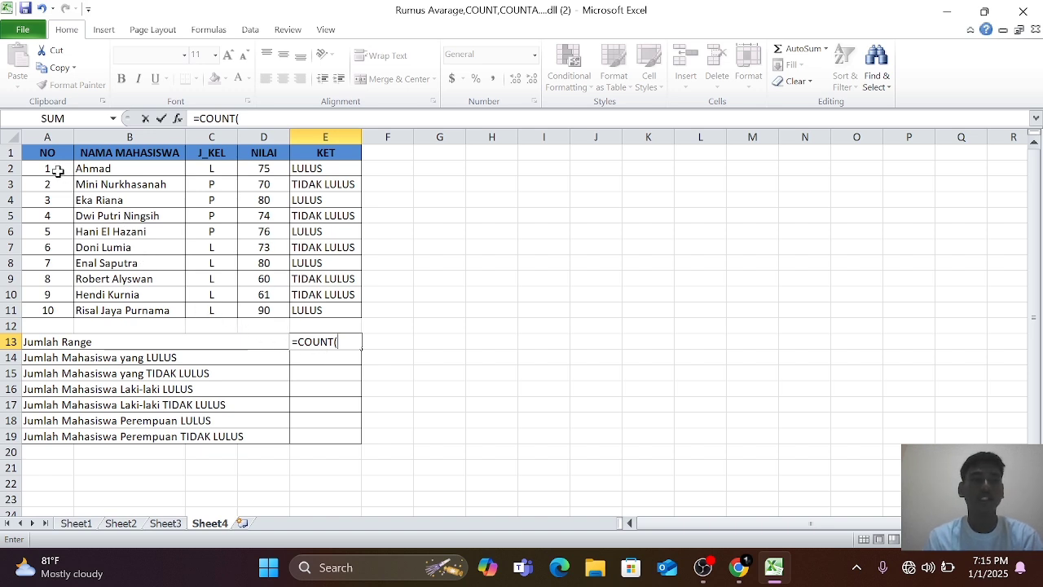
drag(58, 171, 61, 311)
key(Return)
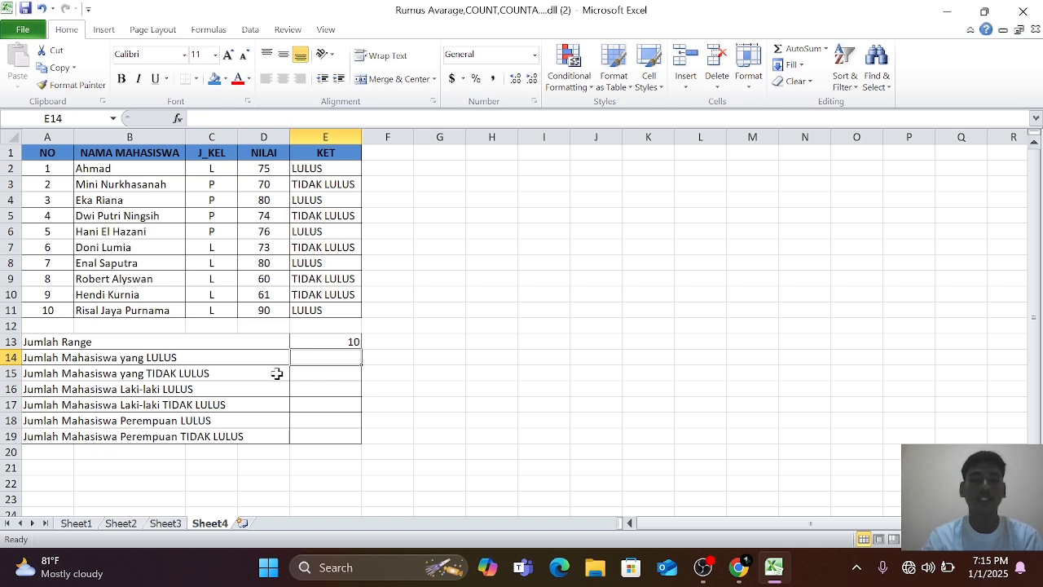
Count the students who passed in E14 with a COUNTIF formula over E2:E11 using the criterion "LULUS".
text(=)
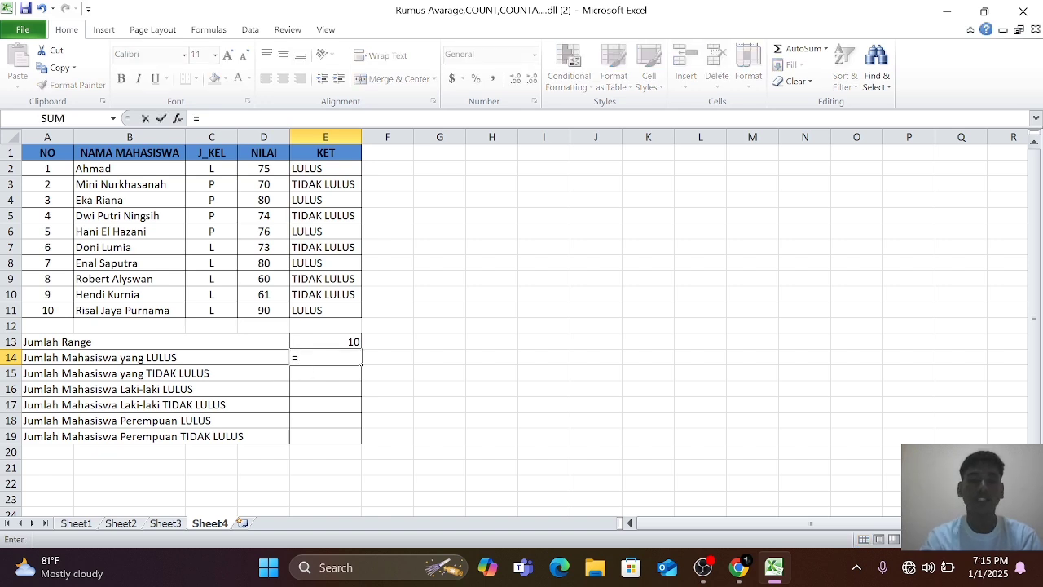
text(COUN)
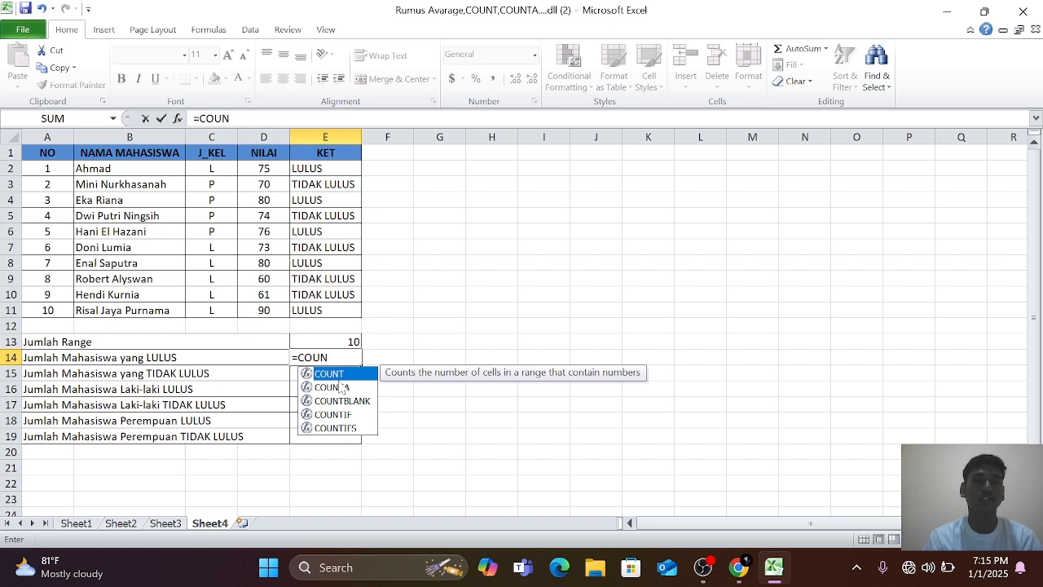
double_click(338, 415)
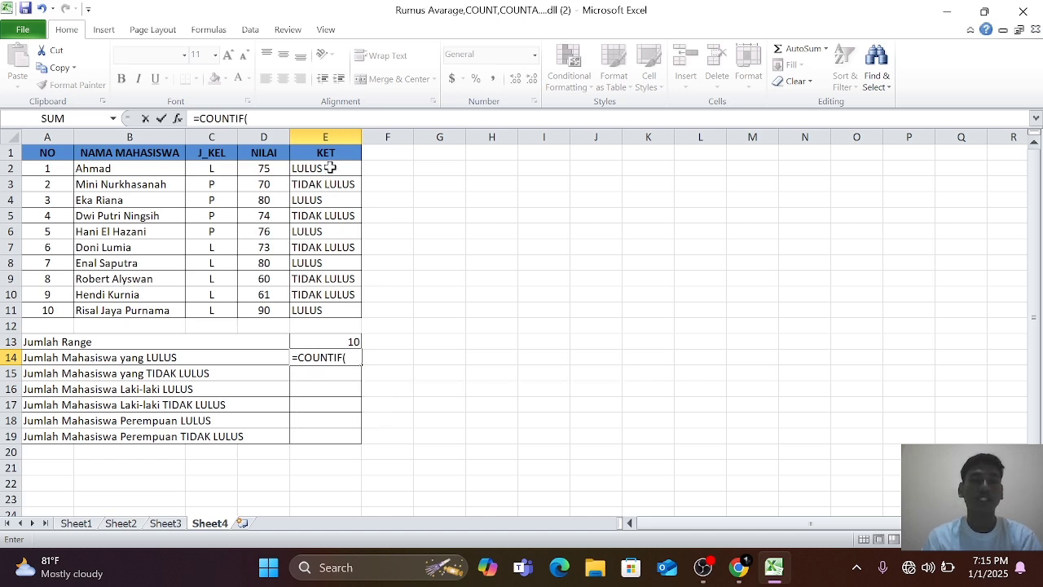
drag(329, 168, 329, 308)
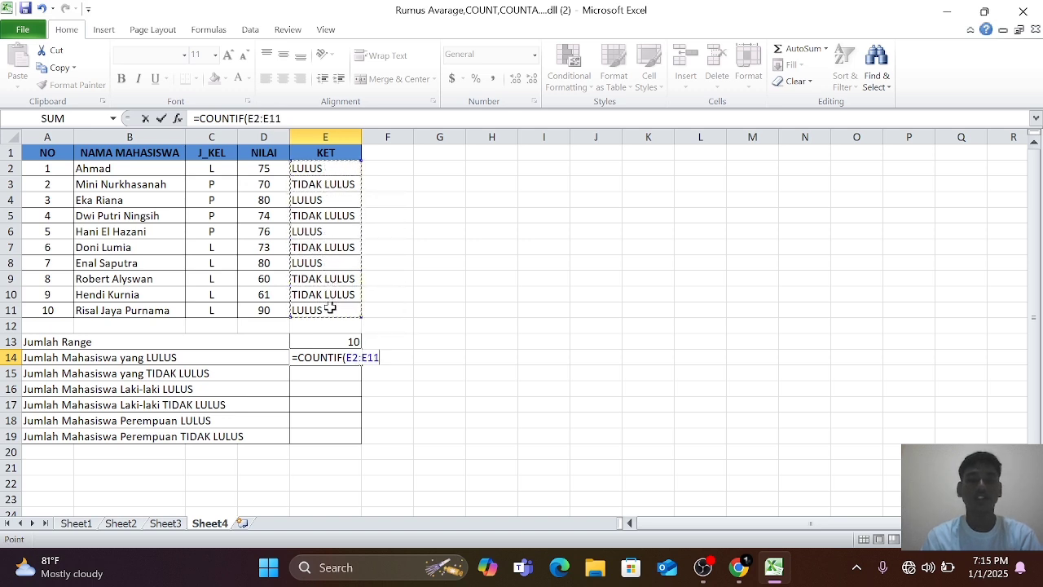
text(,)
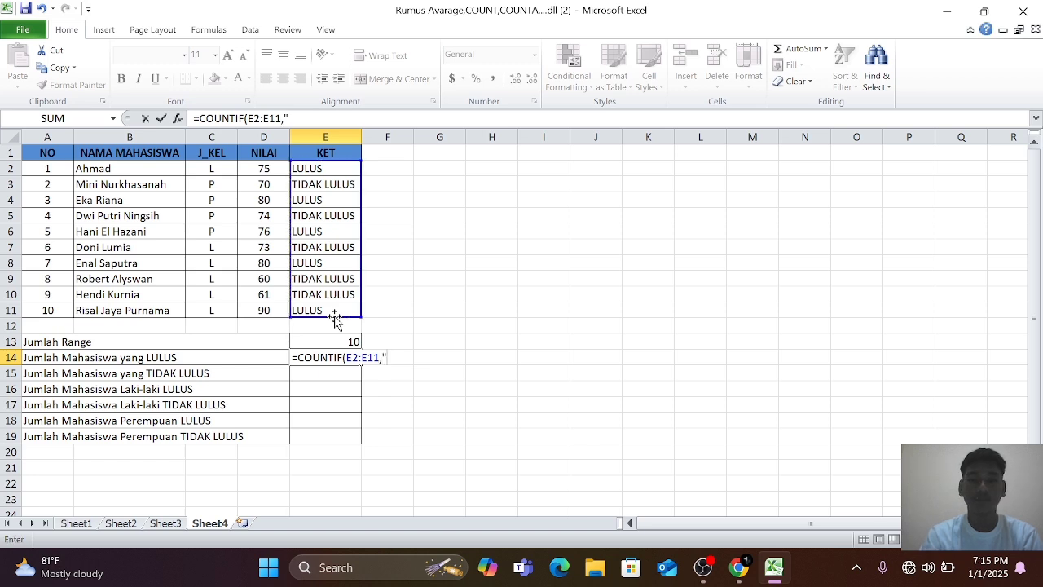
text("LULUS)
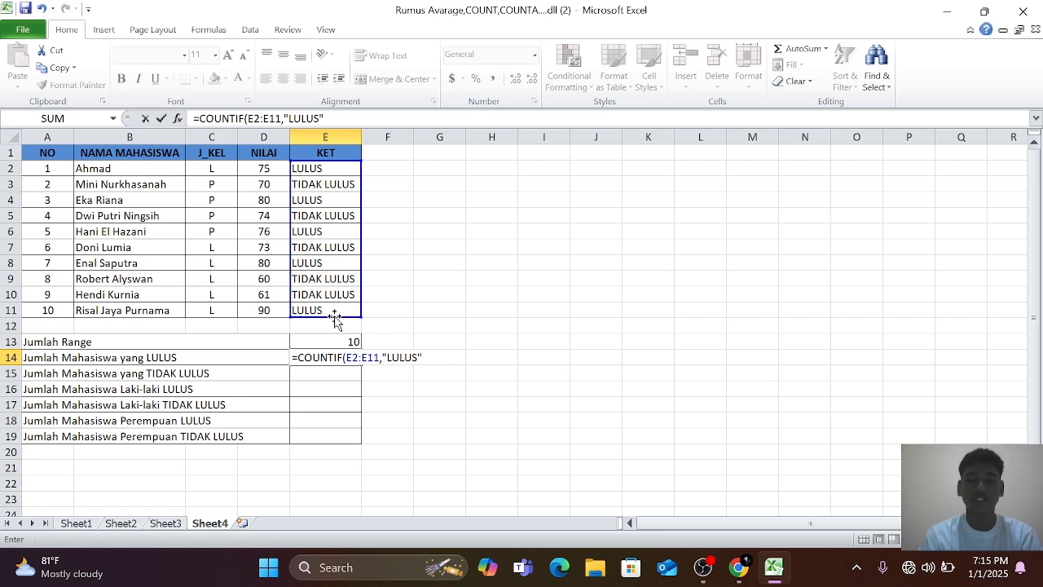
text(")
key(Return)
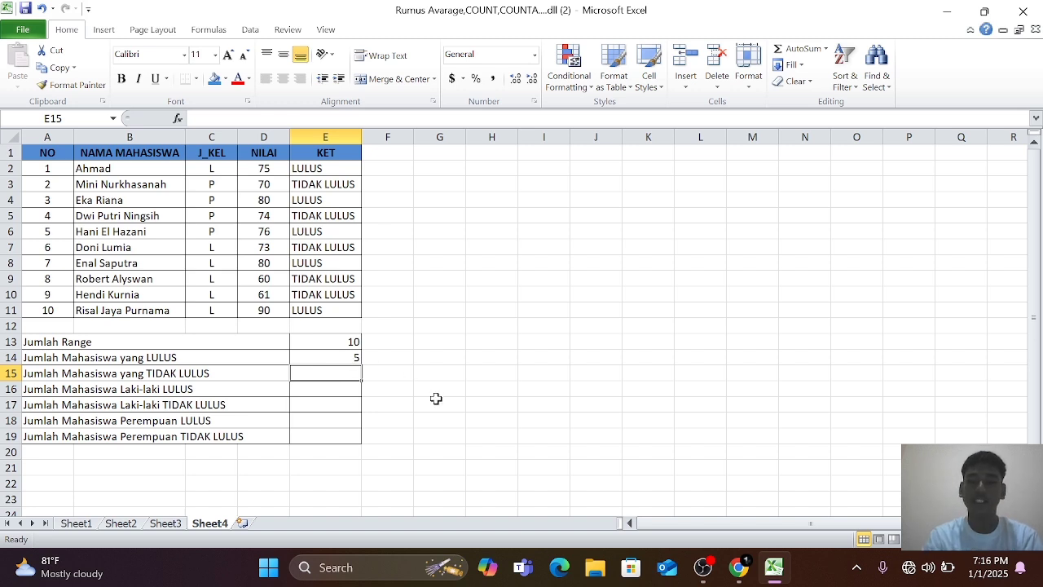
Count the students who did not pass in E15 with a COUNTIF formula over E2:E11 using the criterion "TIDAK LULUS".
text(=COU)
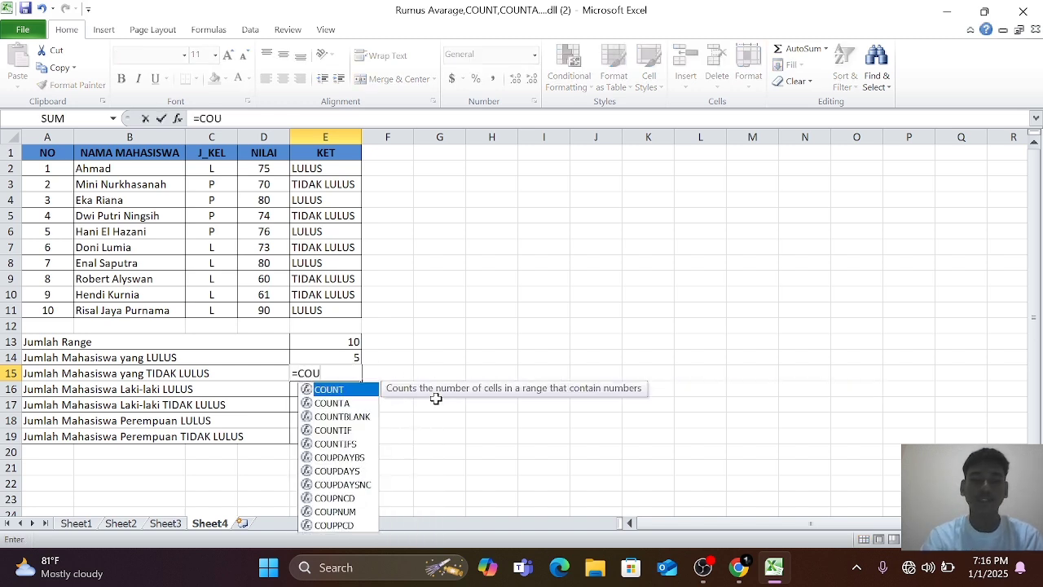
text(N)
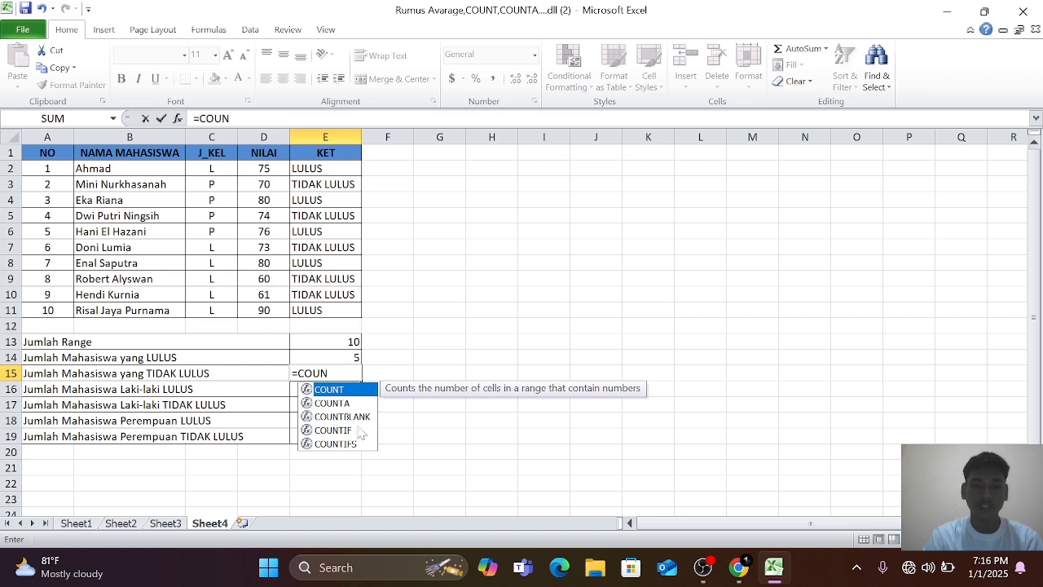
double_click(357, 430)
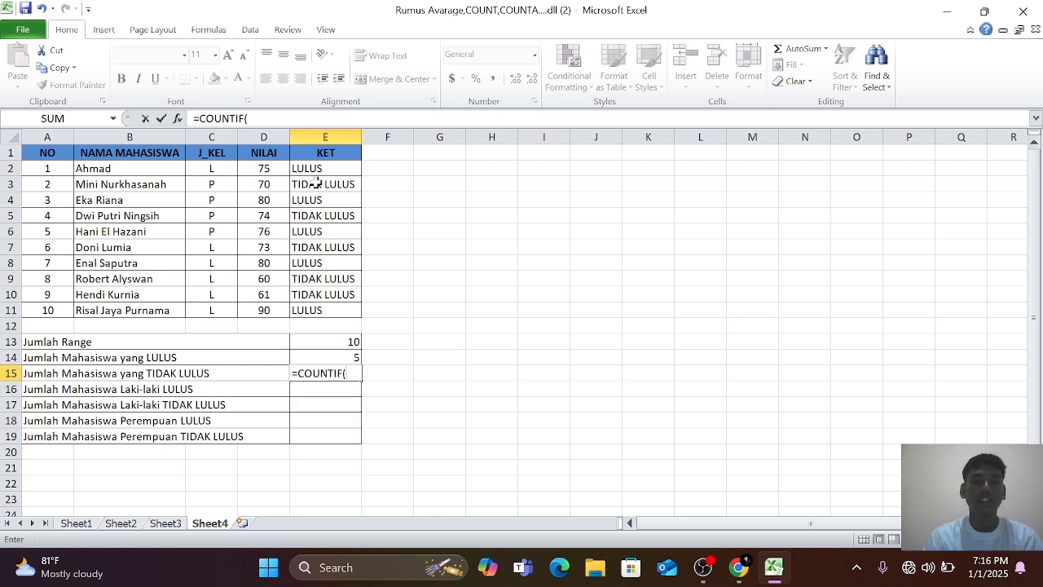
drag(318, 168, 321, 307)
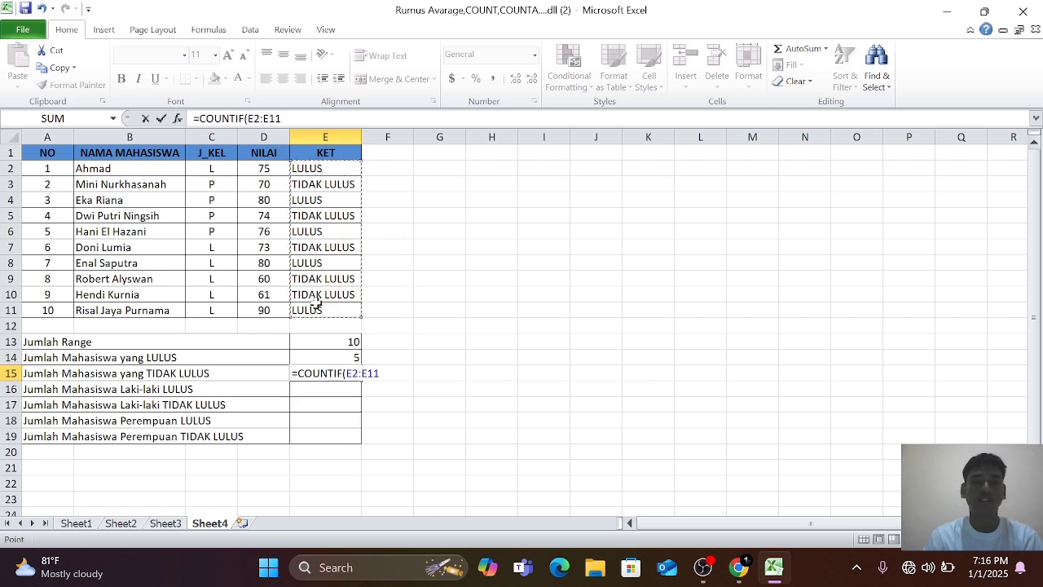
text(,)
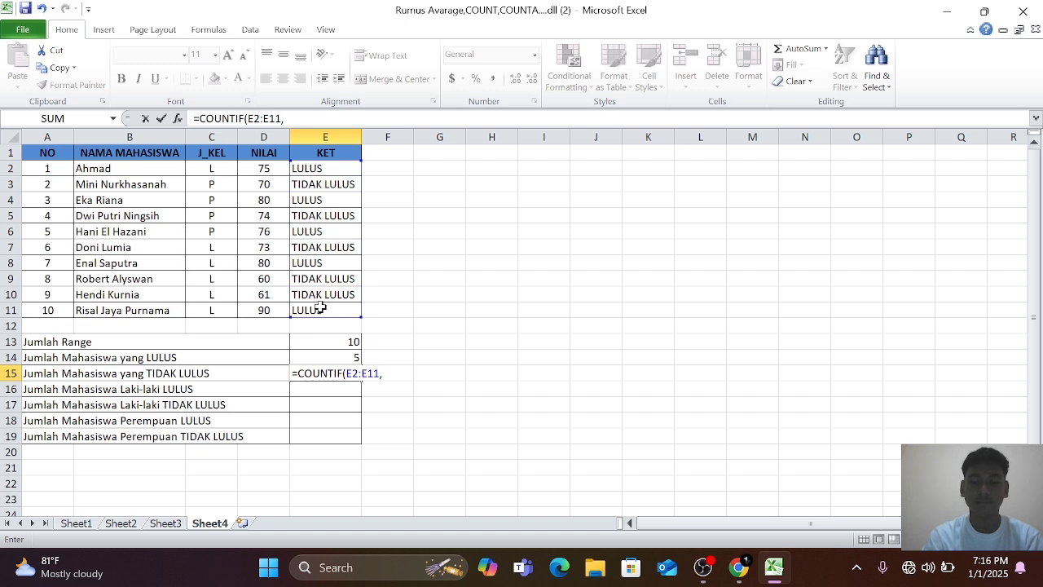
text("TI)
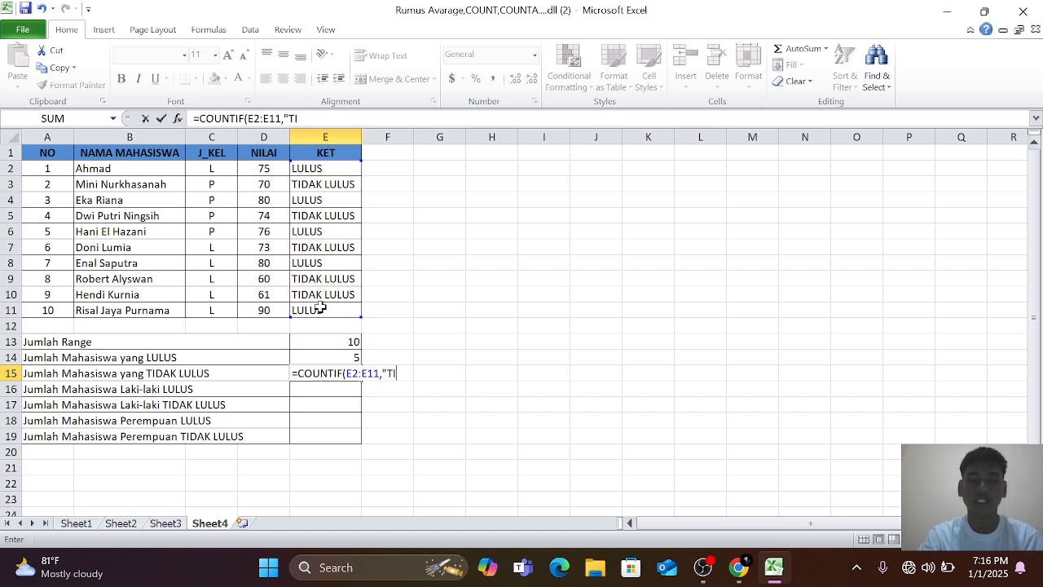
text(DAK LULUS)
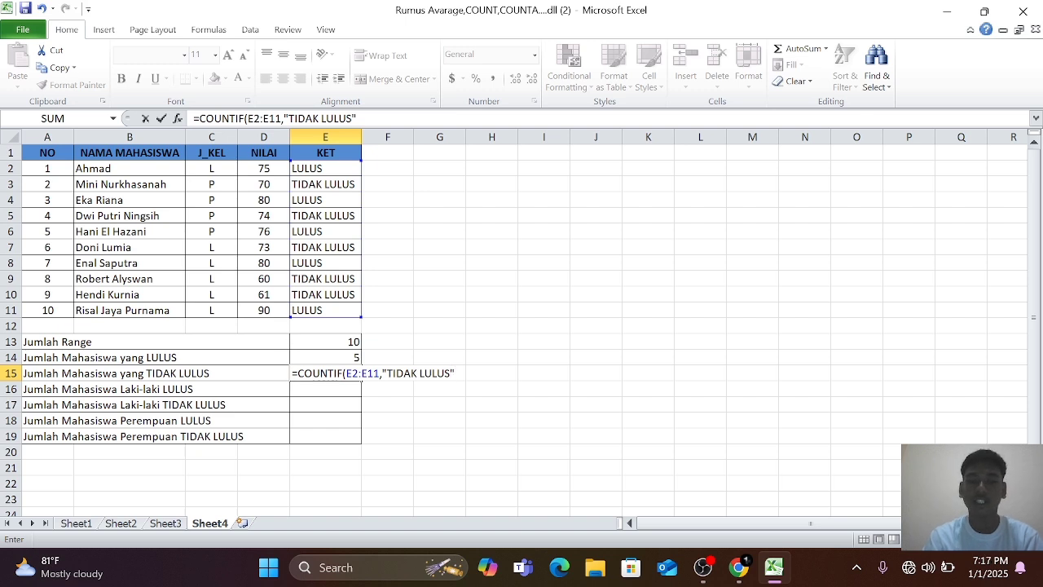
text(")
key(Return)
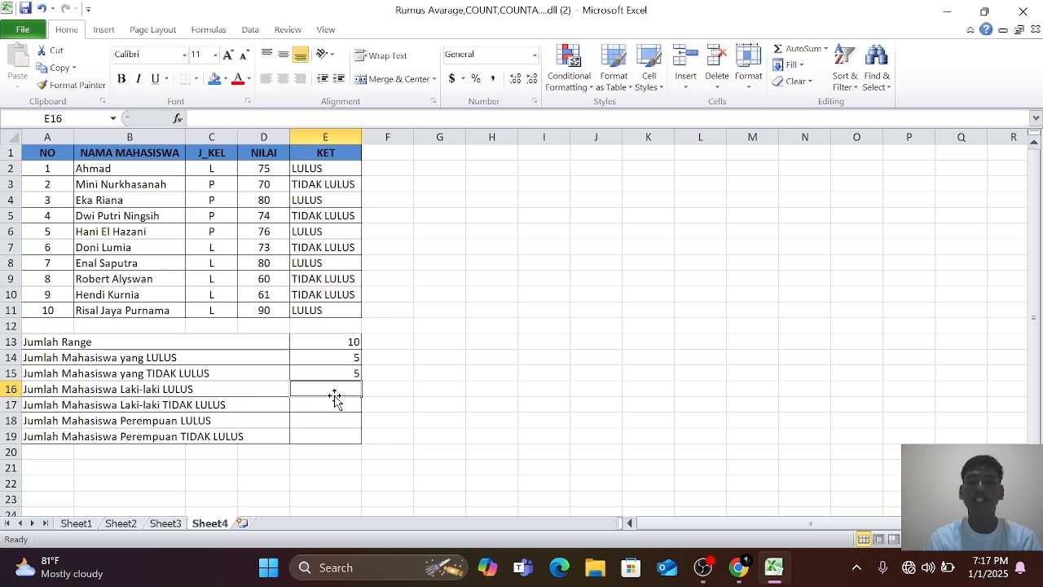
Count the male students who passed in E16 with a COUNTIFS formula using C2:C11 with "L" and E2:E11 with "LULUS".
text(C)
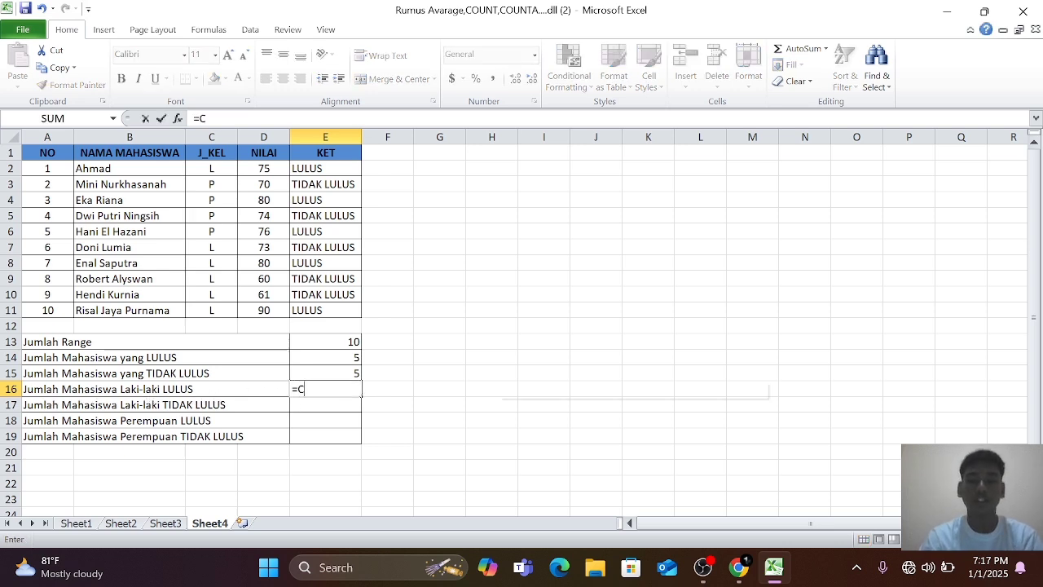
text(OUN)
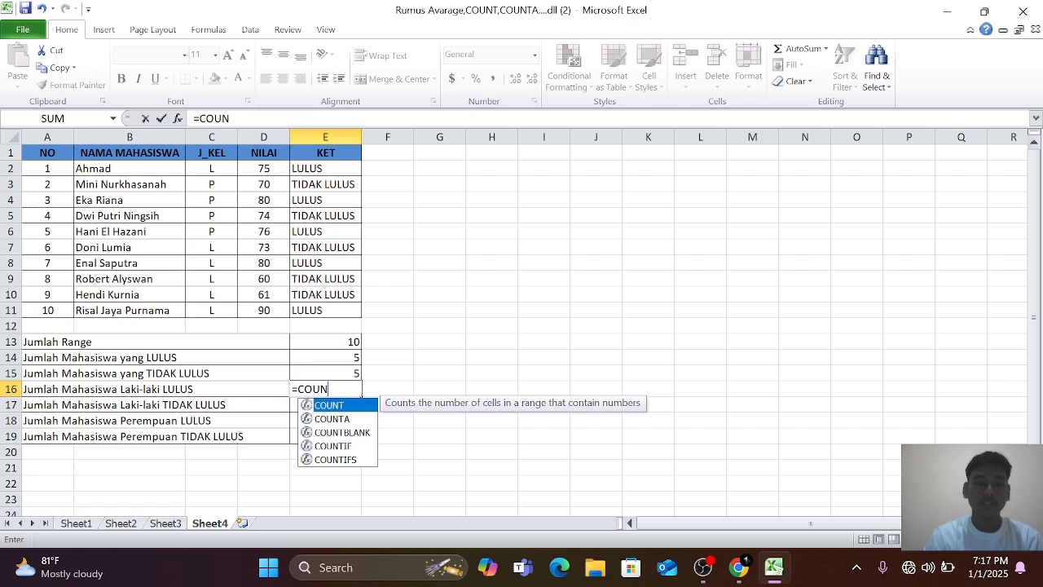
double_click(350, 453)
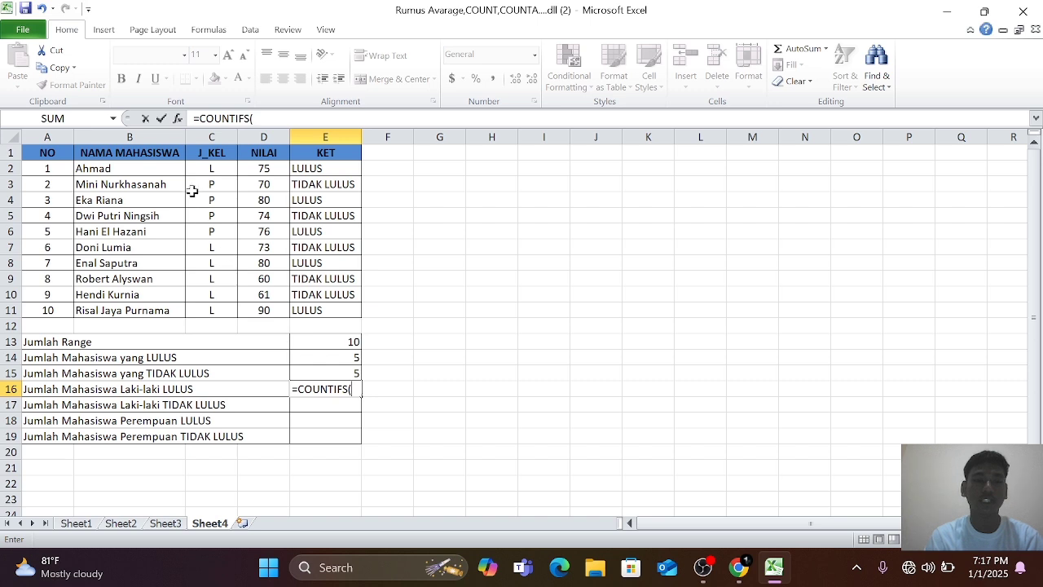
drag(209, 169, 214, 309)
text(,"L",)
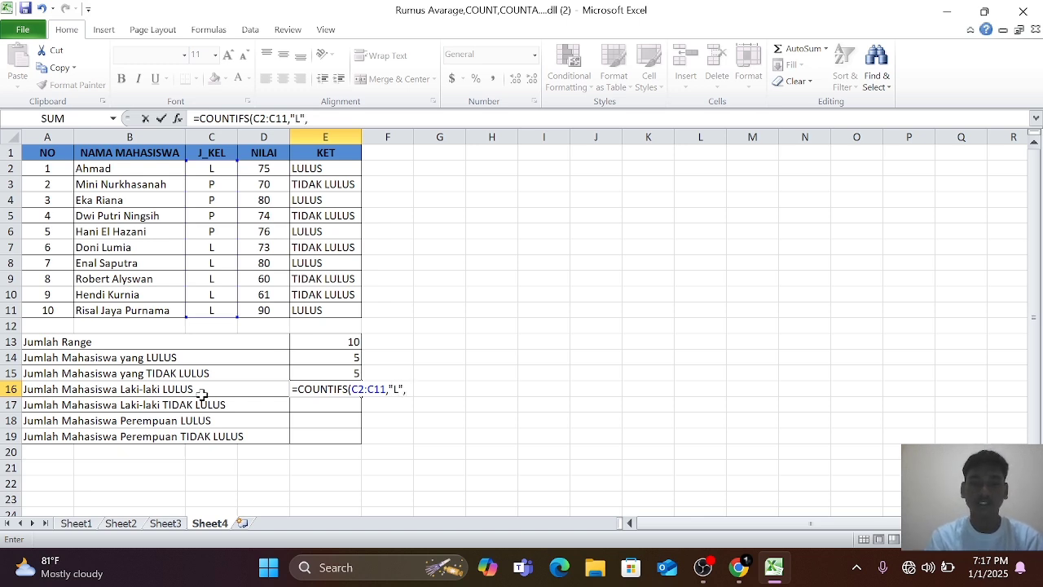
click(322, 166)
drag(322, 166, 315, 312)
text(,)
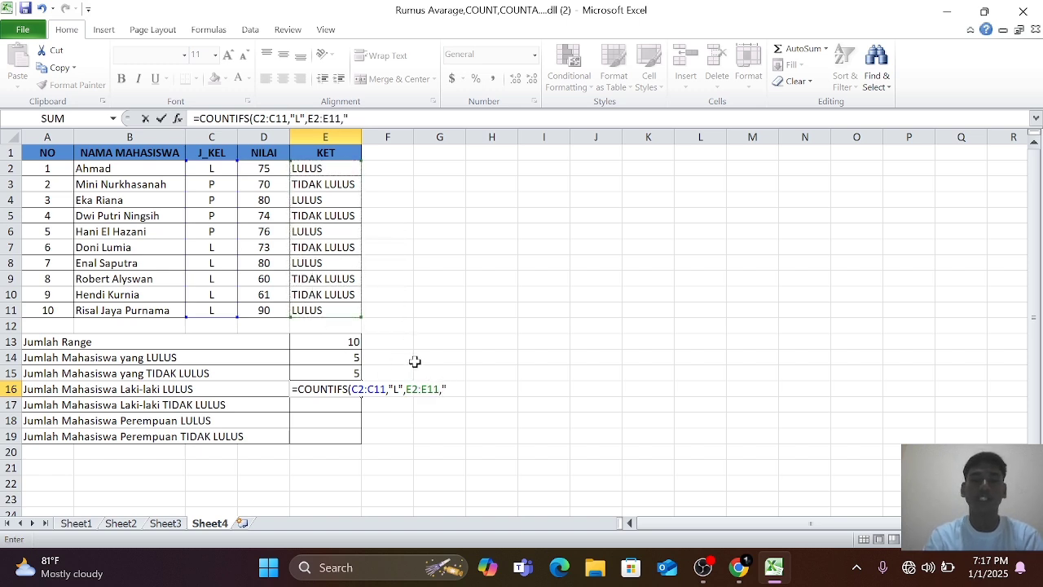
text("LULUS)
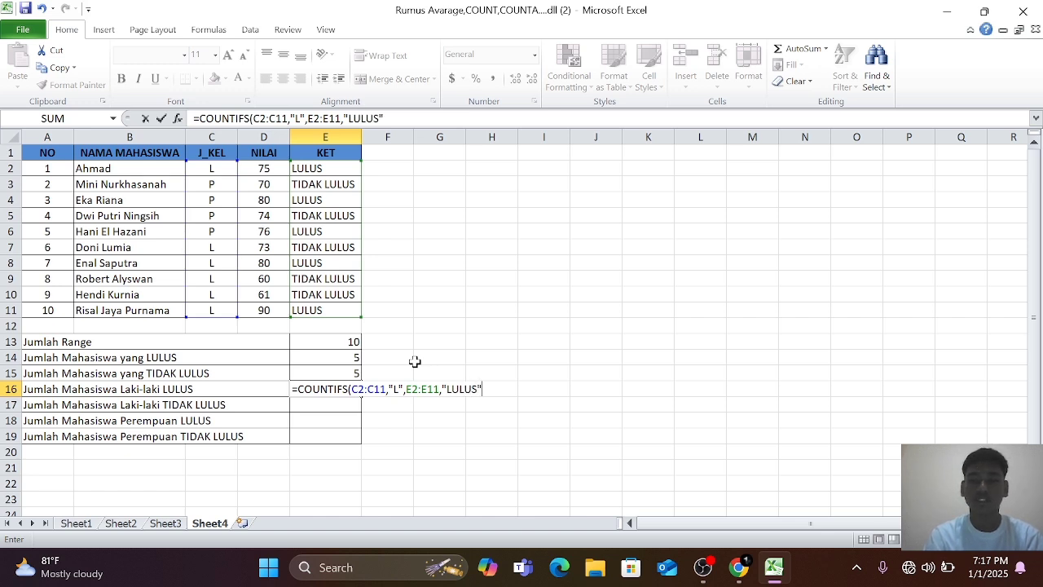
text(")
key(Return)
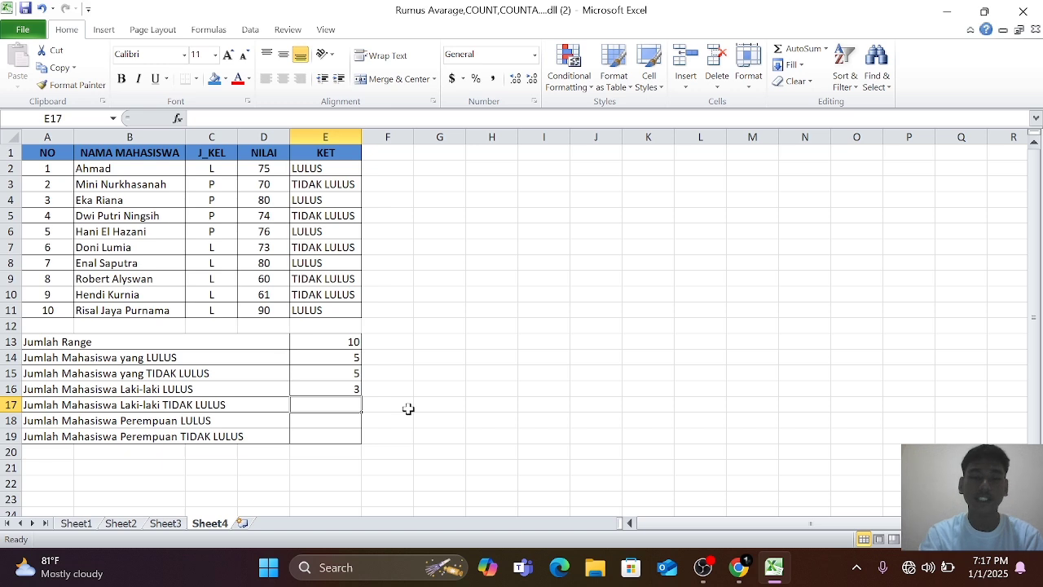
Count the male students who did not pass in E17 with a COUNTIFS formula using C2:C11 with "L" and E2:E11 with "TIDAK LULUS".
text(=COUN)
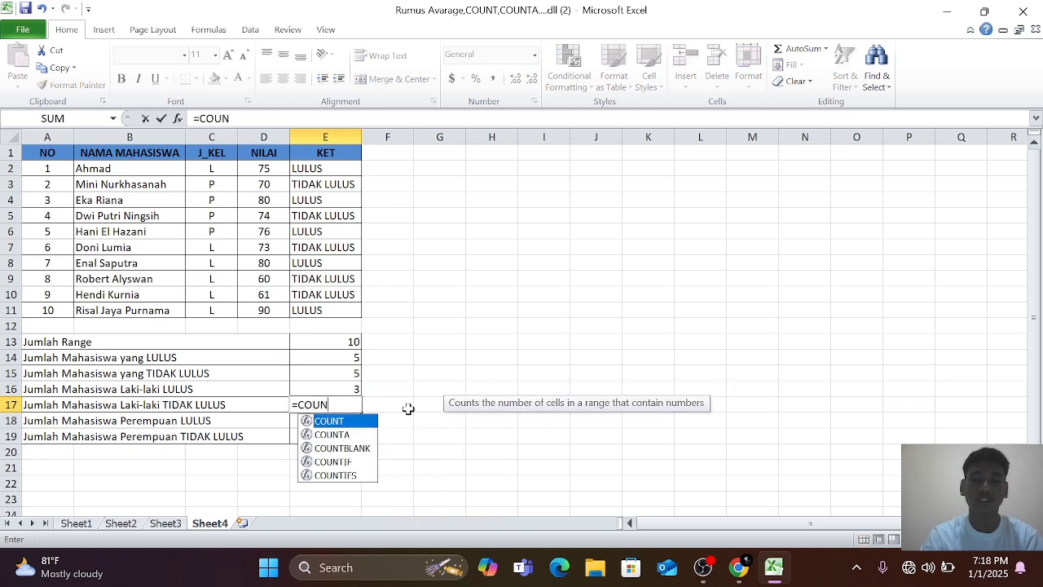
double_click(368, 476)
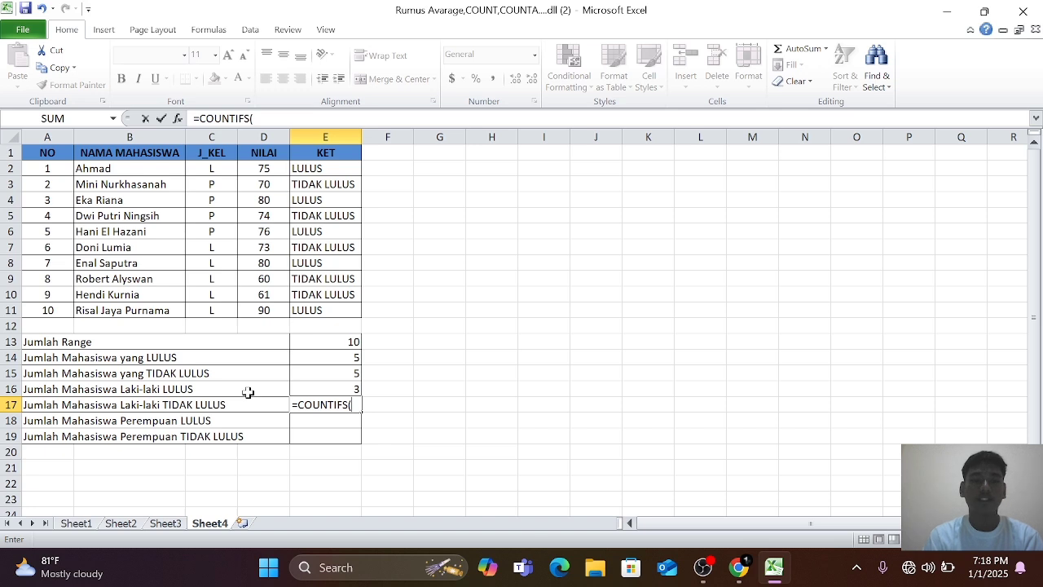
drag(215, 168, 214, 310)
text(,"L)
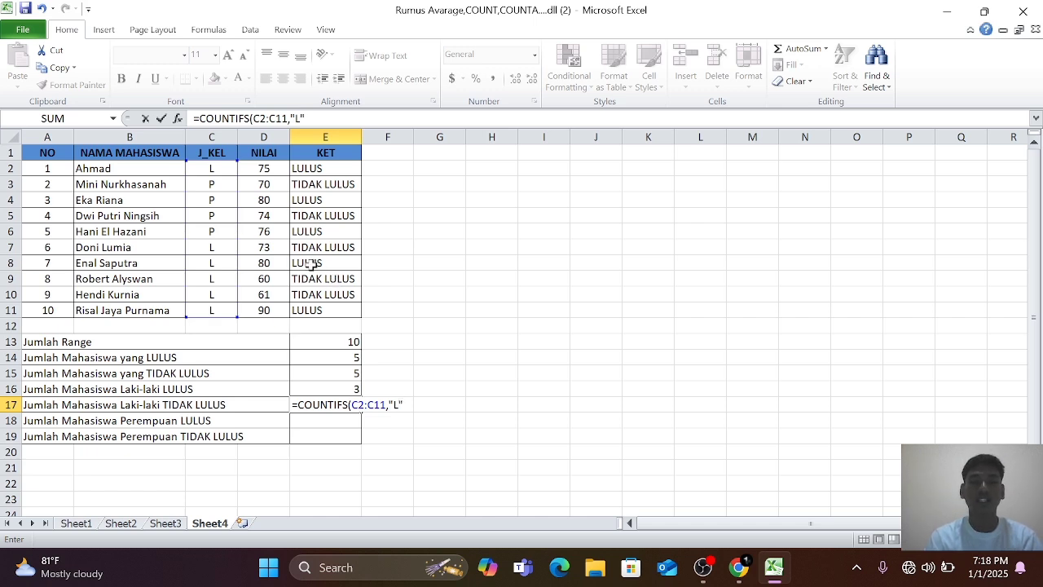
text(",)
drag(311, 168, 328, 312)
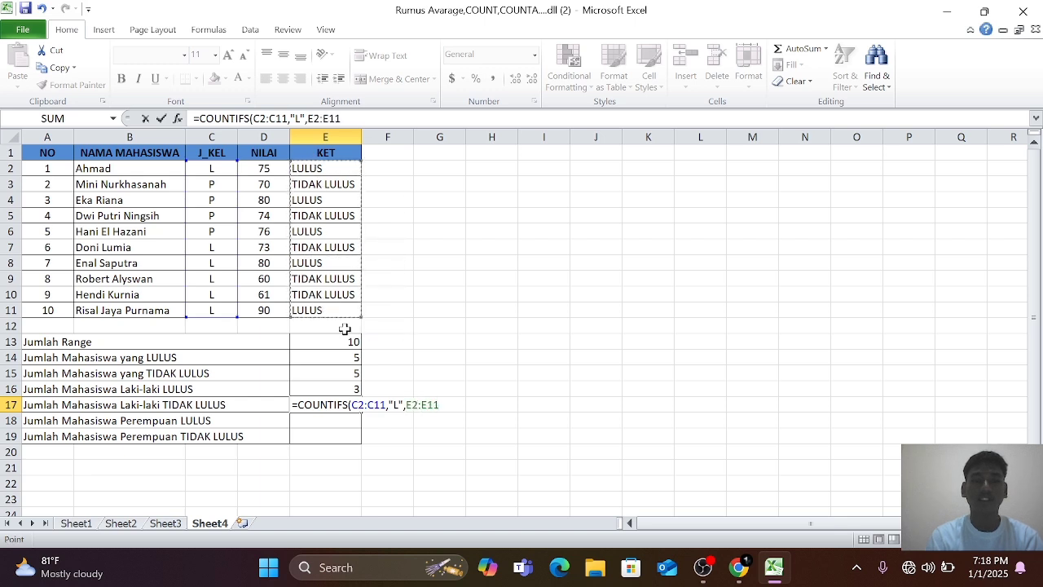
text(,)
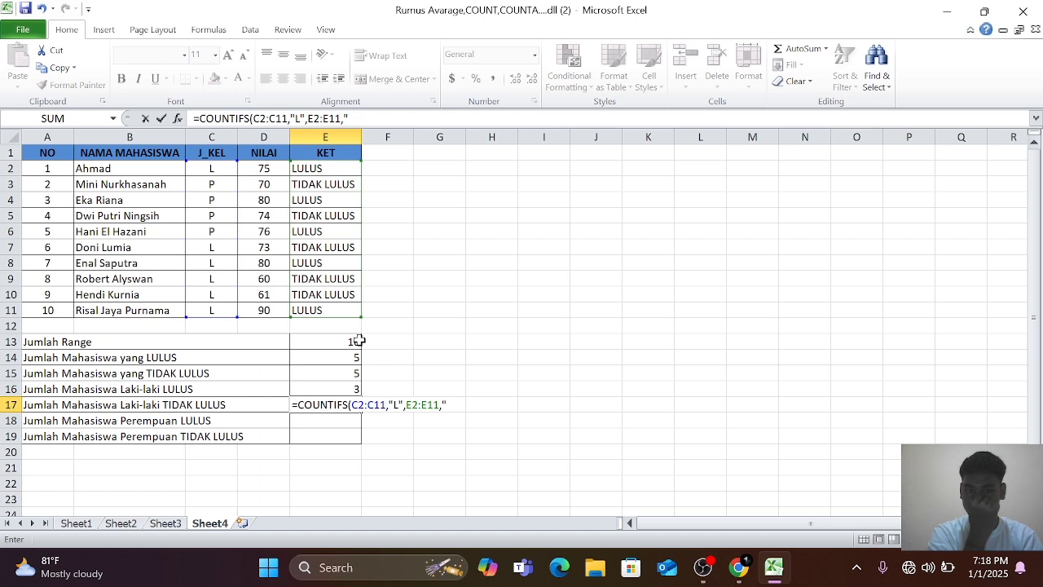
text(TIDAK LULUS)
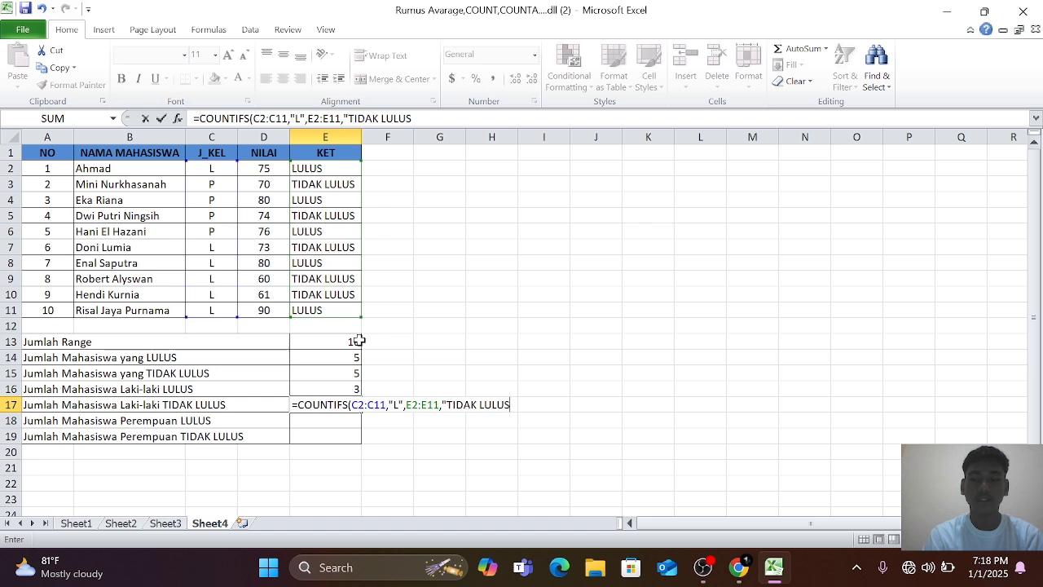
text(")
key(Return)
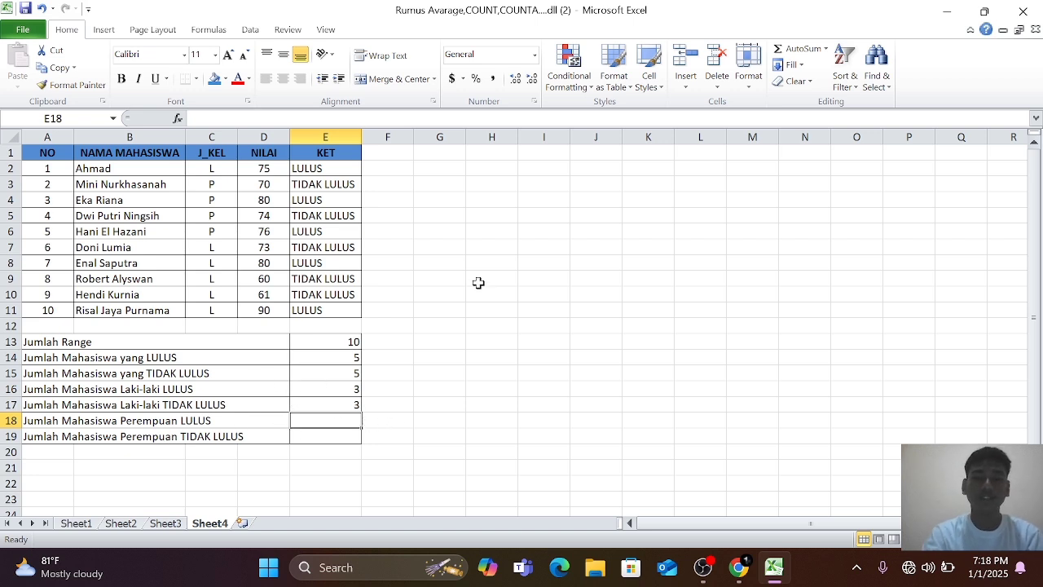
Count the female students who passed in E18 with a COUNTIFS formula using C2:C11 with "P" and E2:E11 with "LULUS".
text(=COUN)
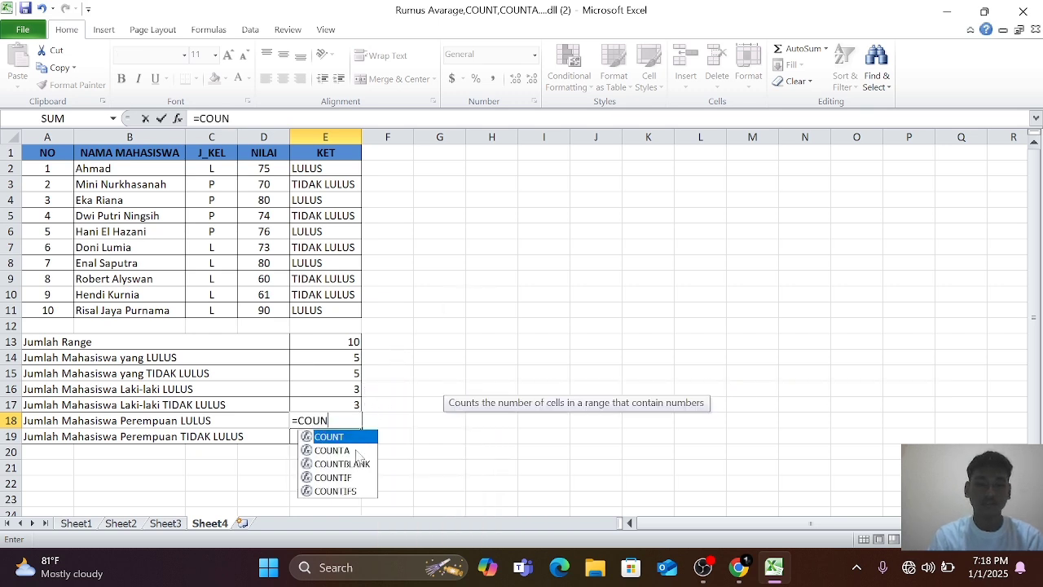
double_click(338, 492)
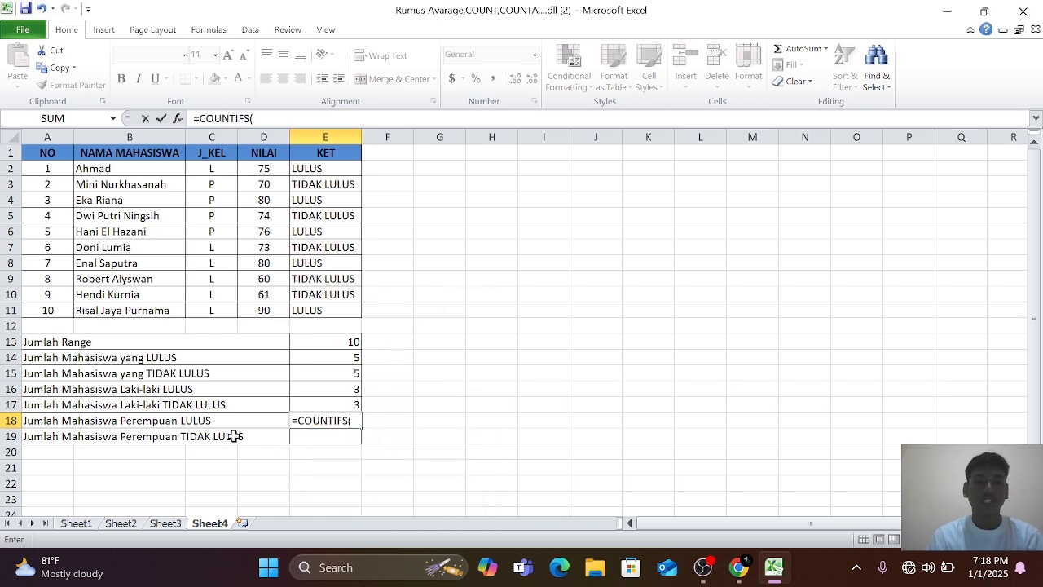
click(210, 167)
drag(210, 165, 210, 310)
text(,"P",)
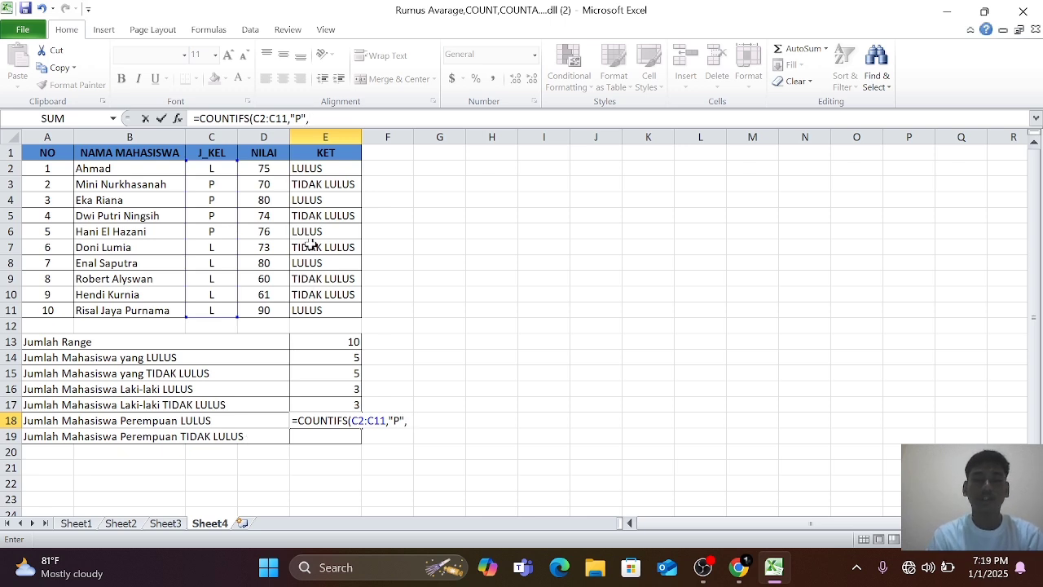
drag(312, 172, 307, 310)
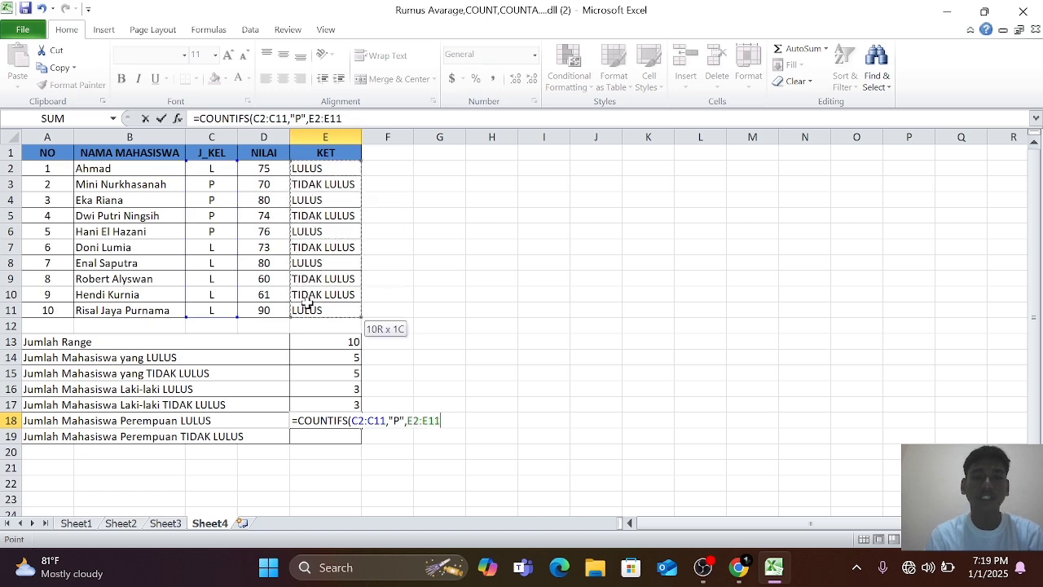
text(,)
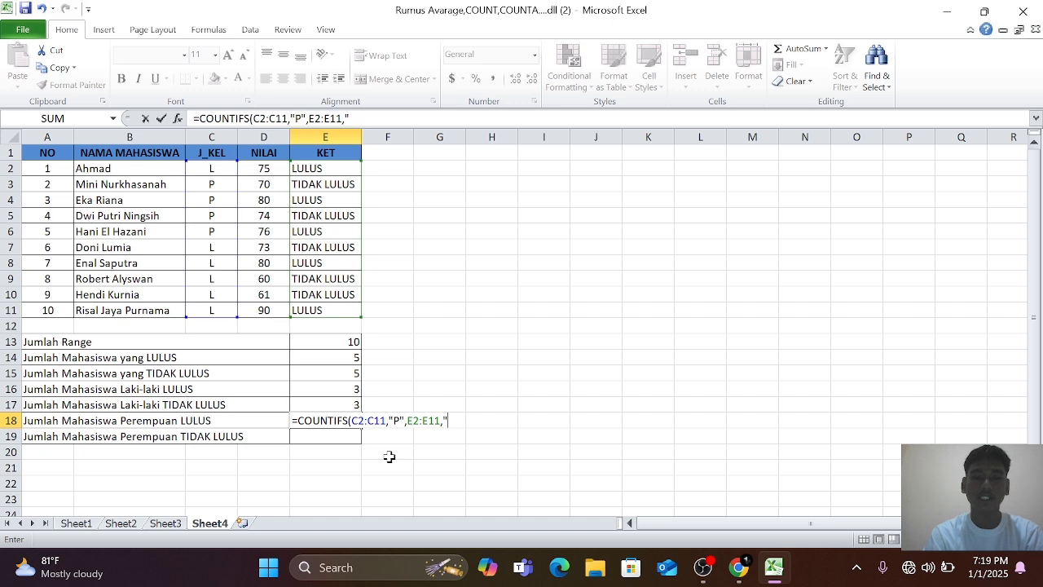
text("LULUS)
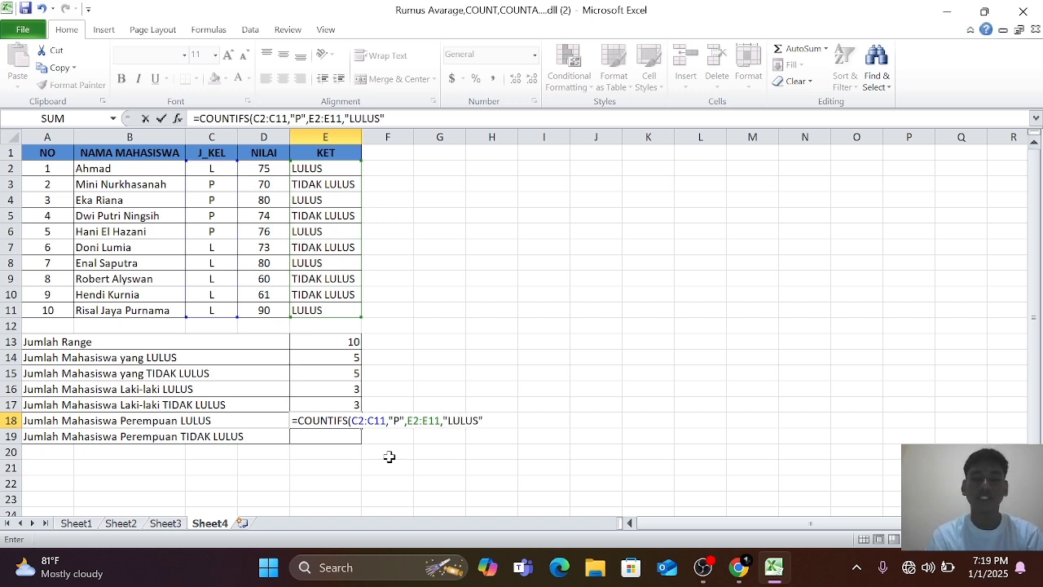
text(")
key(Return)
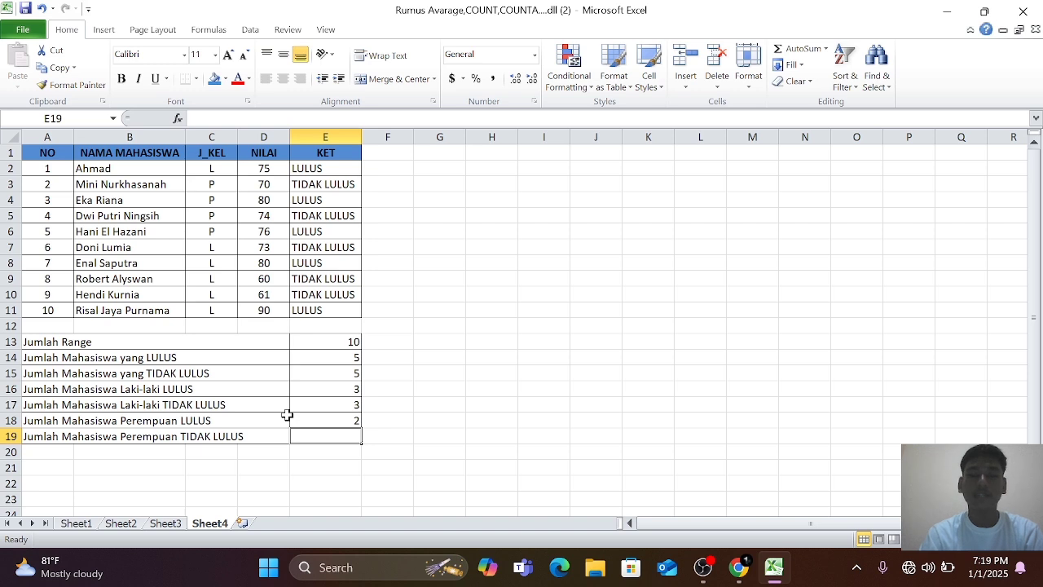
Count the female students who did not pass in E19 with a COUNTIFS formula using C2:C11 with "P" and E2:E11 with "TIDAK LULUS".
text(=COUN)
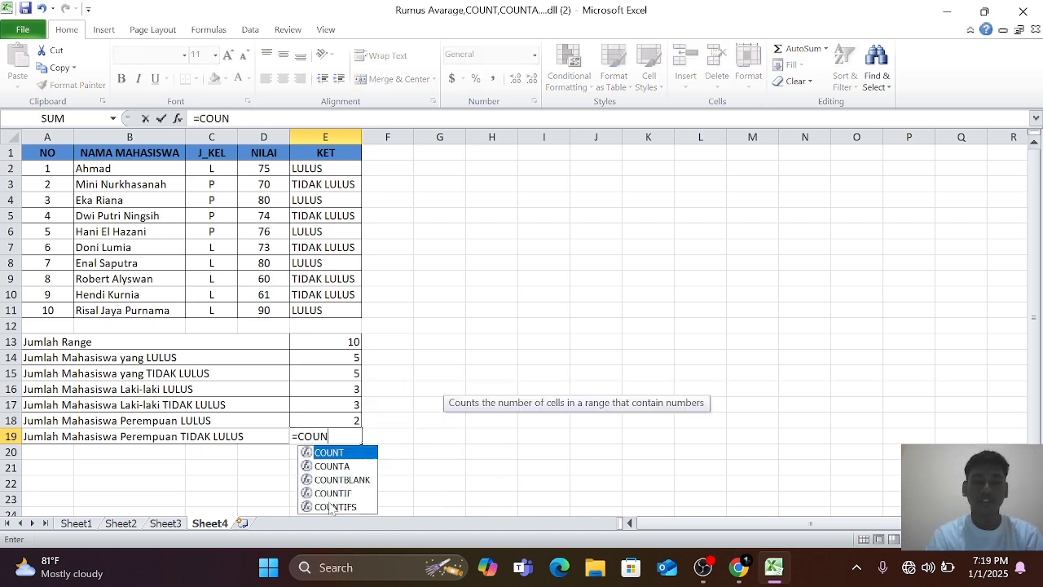
double_click(334, 506)
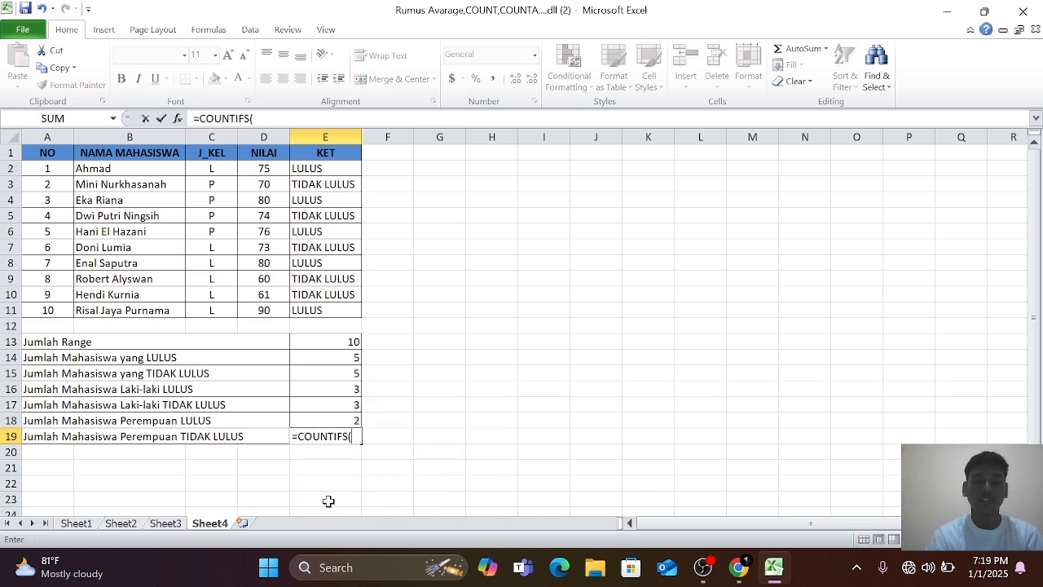
drag(215, 169, 275, 328)
text(,)
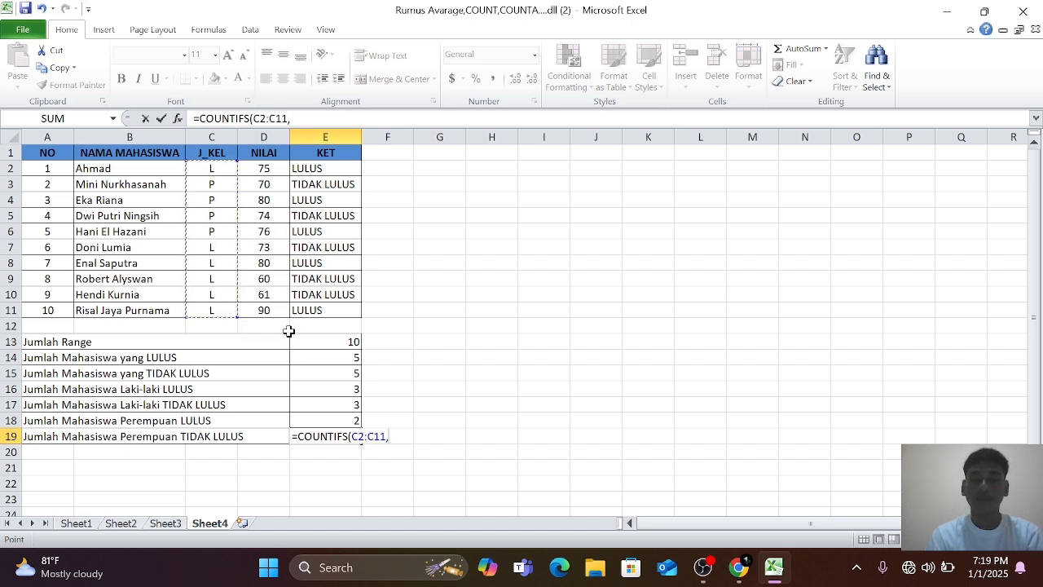
text("P)
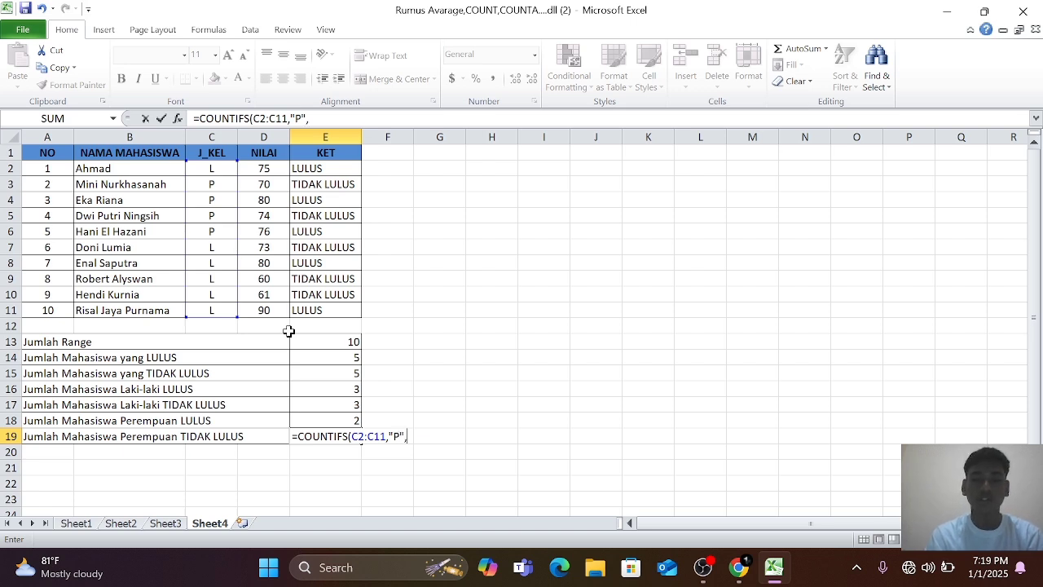
text(",)
drag(314, 168, 311, 303)
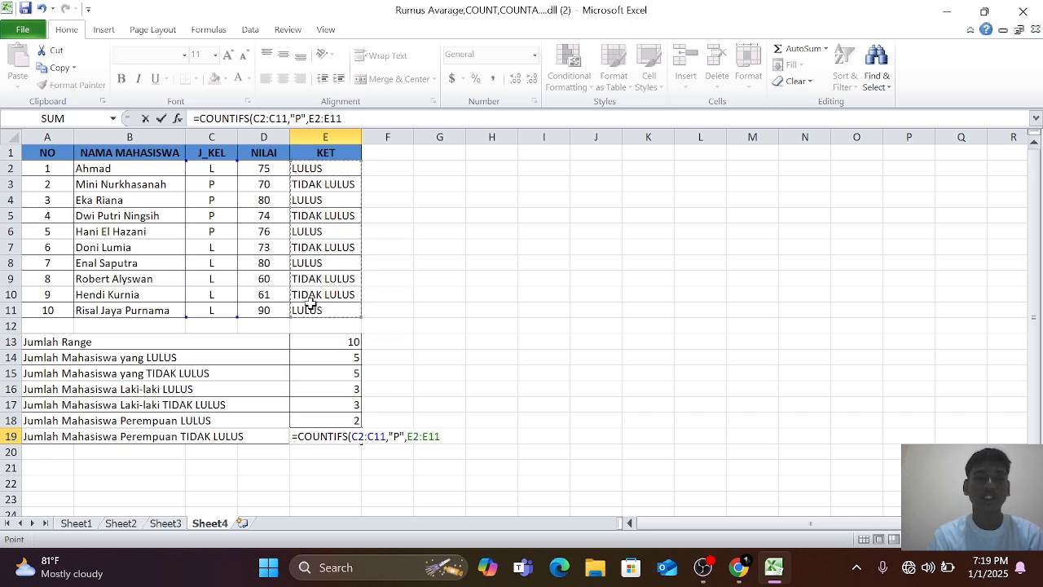
text(,)
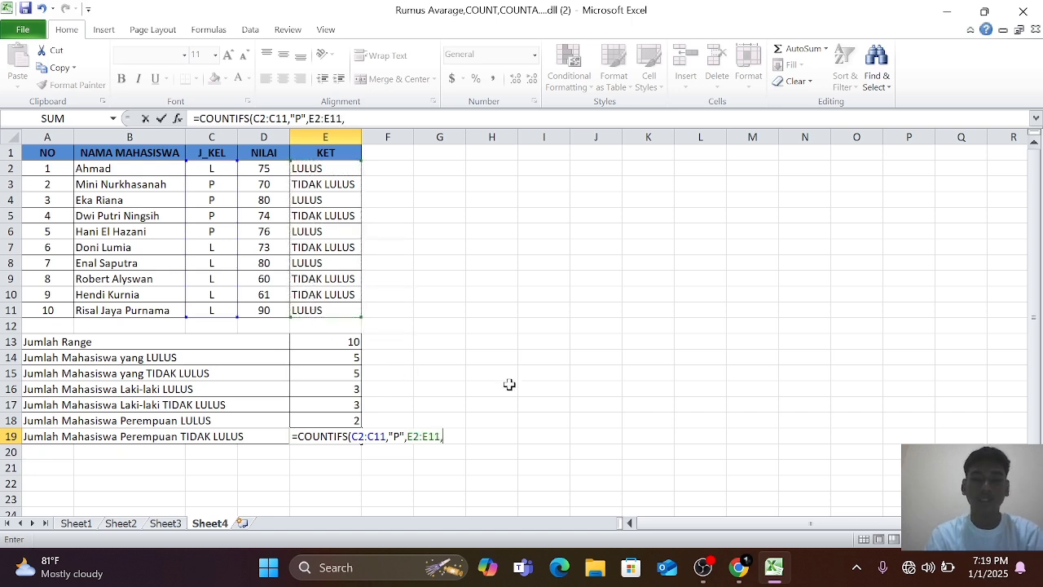
text(")
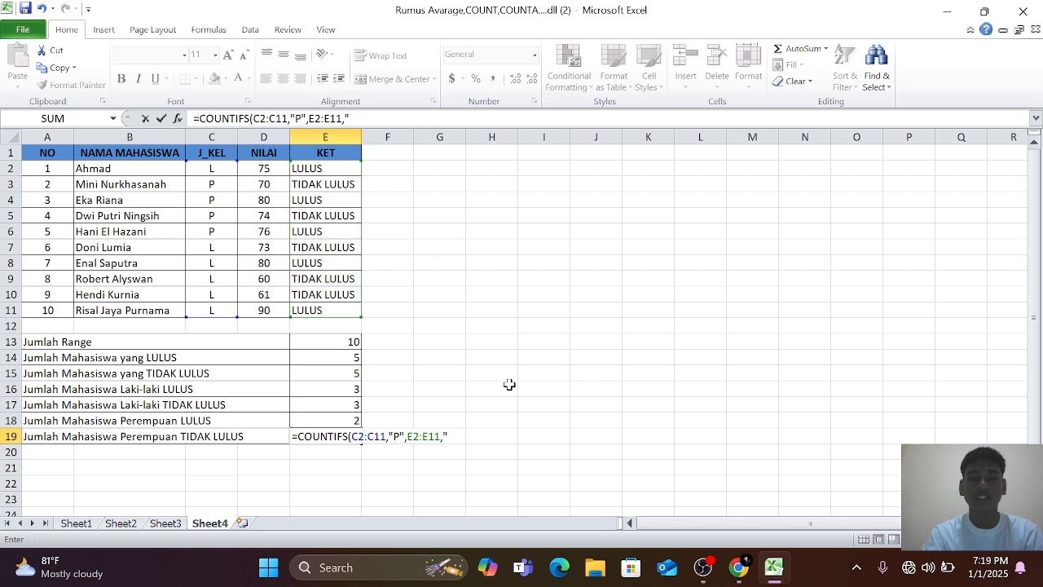
text(TIDAK )
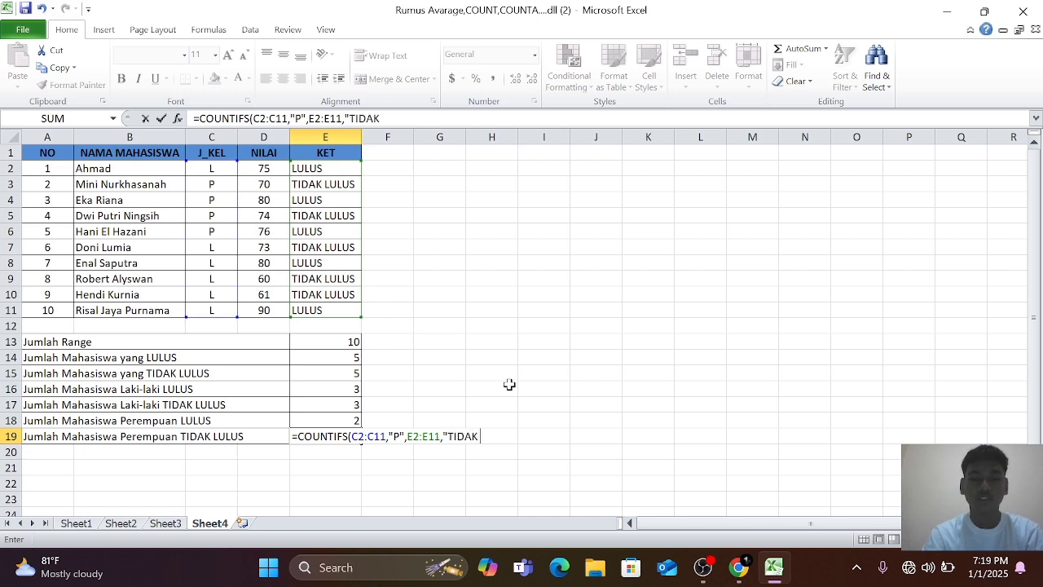
text(LULUS)
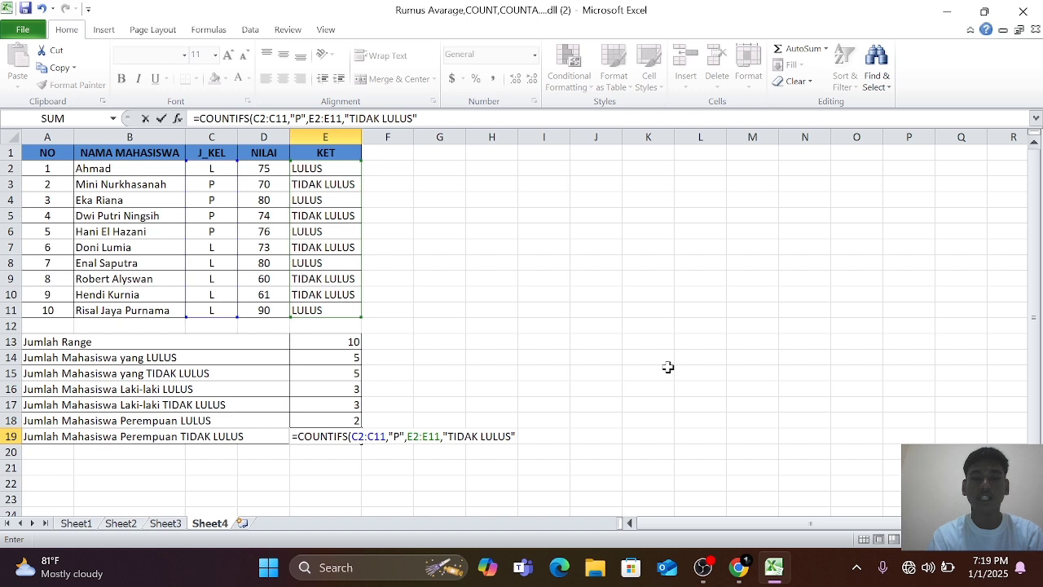
key(Return)
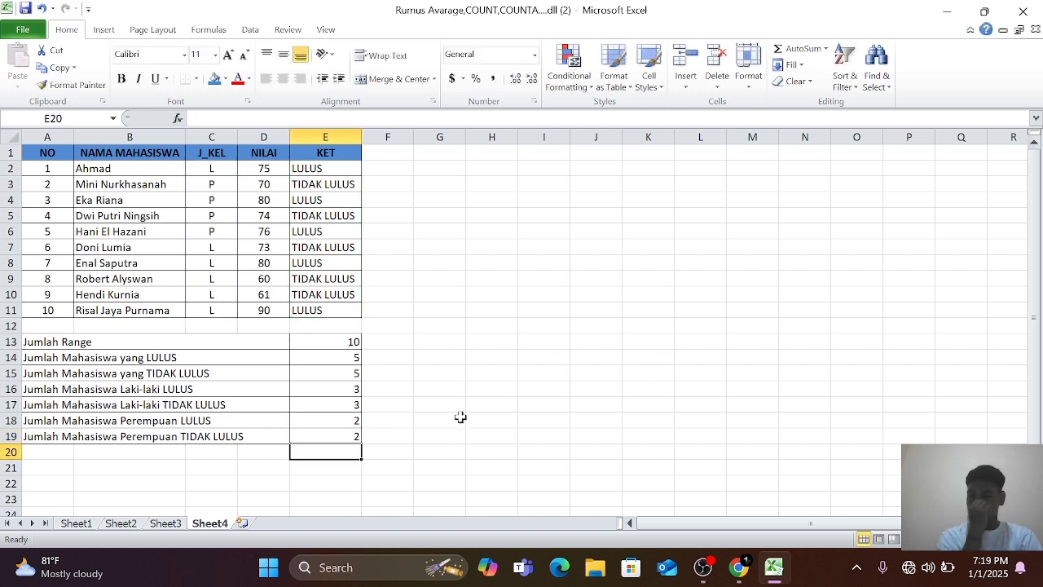